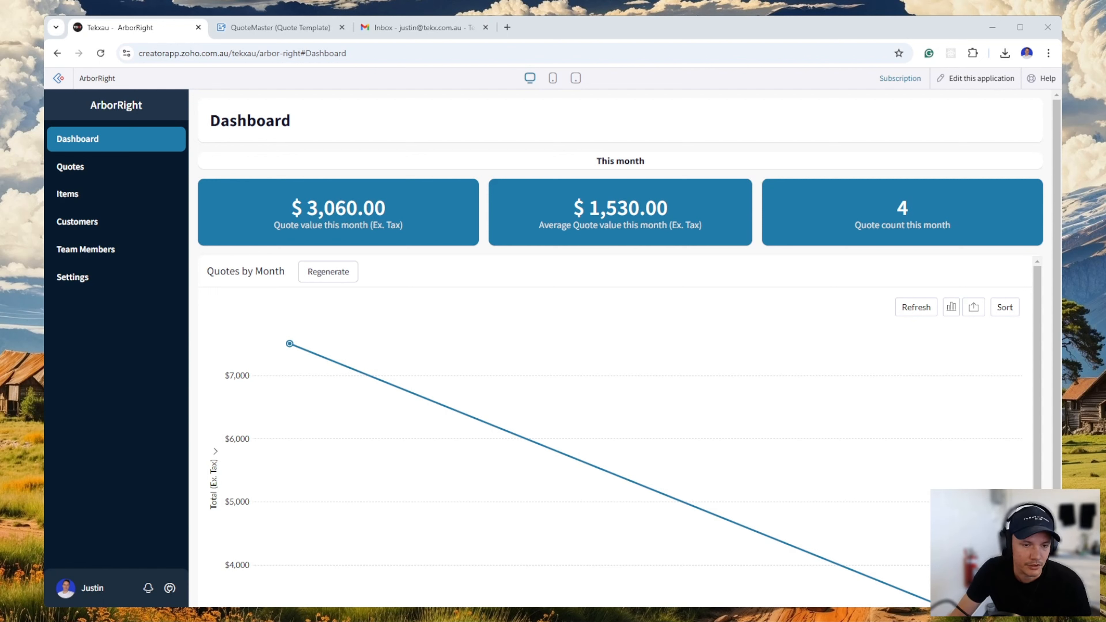
Look through the quotes, items, customers with the Heritage Country Club record, team members and organisation settings.
{"action": "left_click", "coordinate": [70, 167]}
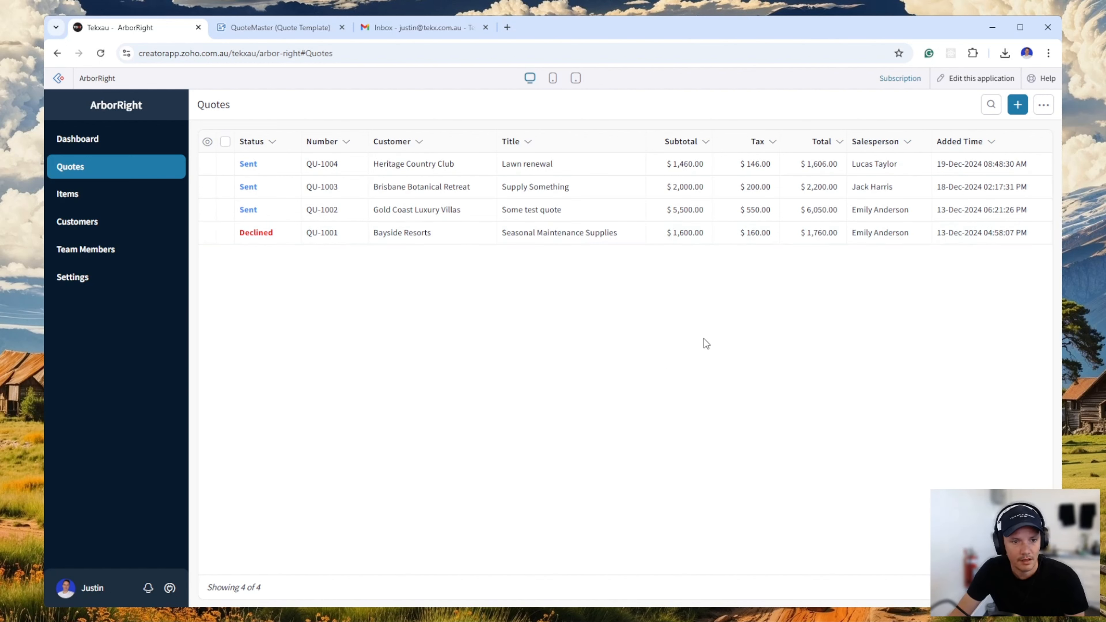
{"action": "left_click", "coordinate": [67, 194]}
{"action": "scroll", "coordinate": [606, 367], "scroll_direction": "down", "scroll_amount": 3}
{"action": "scroll", "coordinate": [716, 370], "scroll_direction": "up", "scroll_amount": 3}
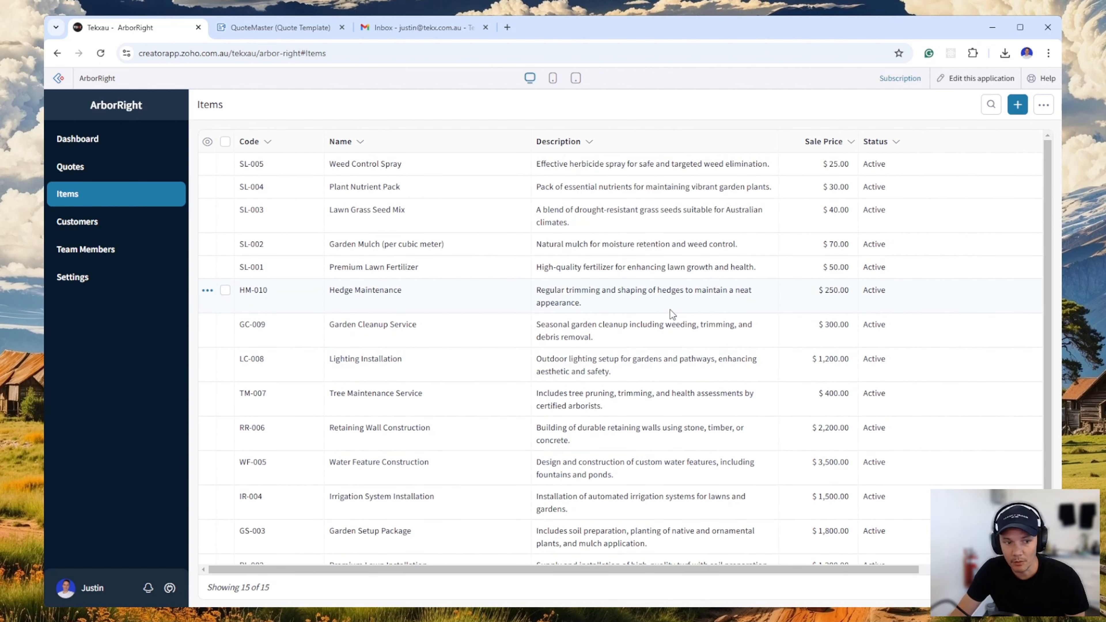
{"action": "left_click", "coordinate": [101, 227]}
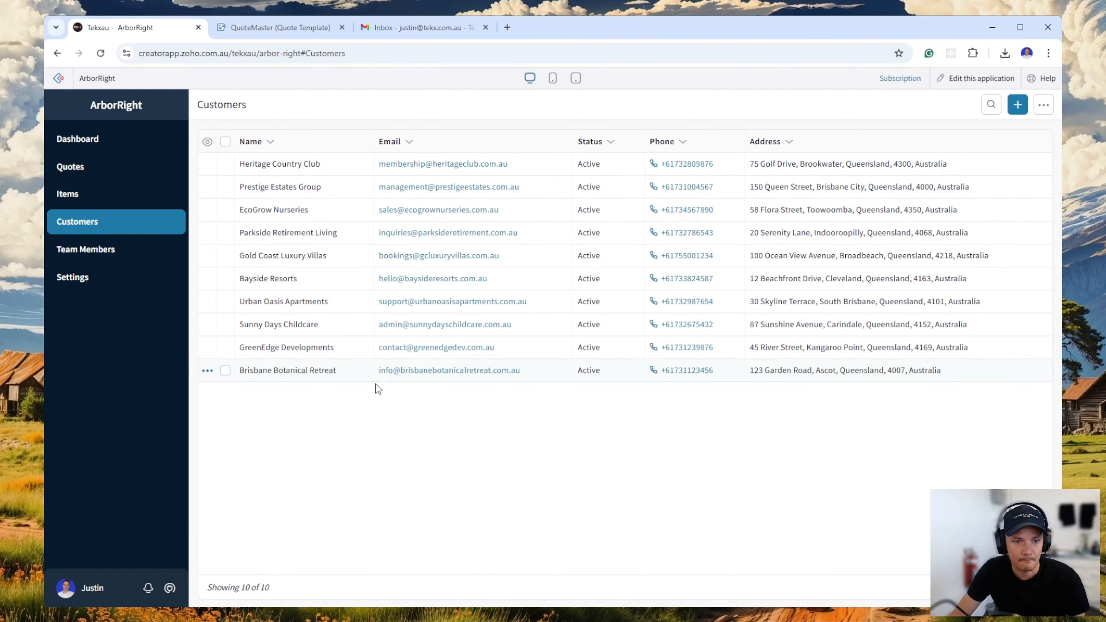
{"action": "left_click", "coordinate": [326, 166]}
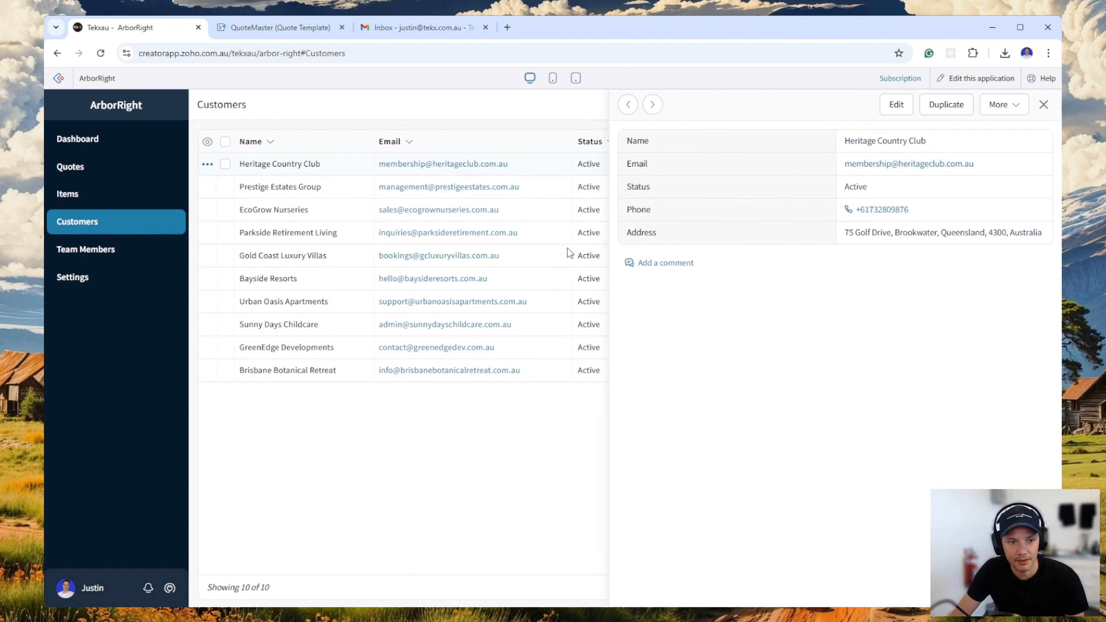
{"action": "left_click", "coordinate": [107, 261]}
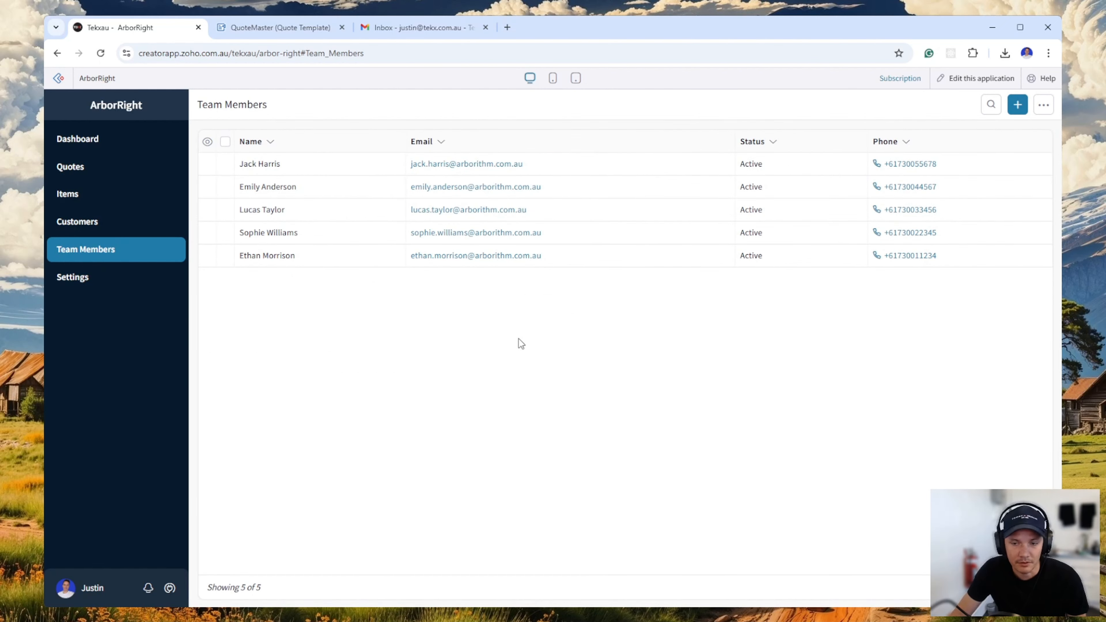
{"action": "left_click", "coordinate": [87, 281]}
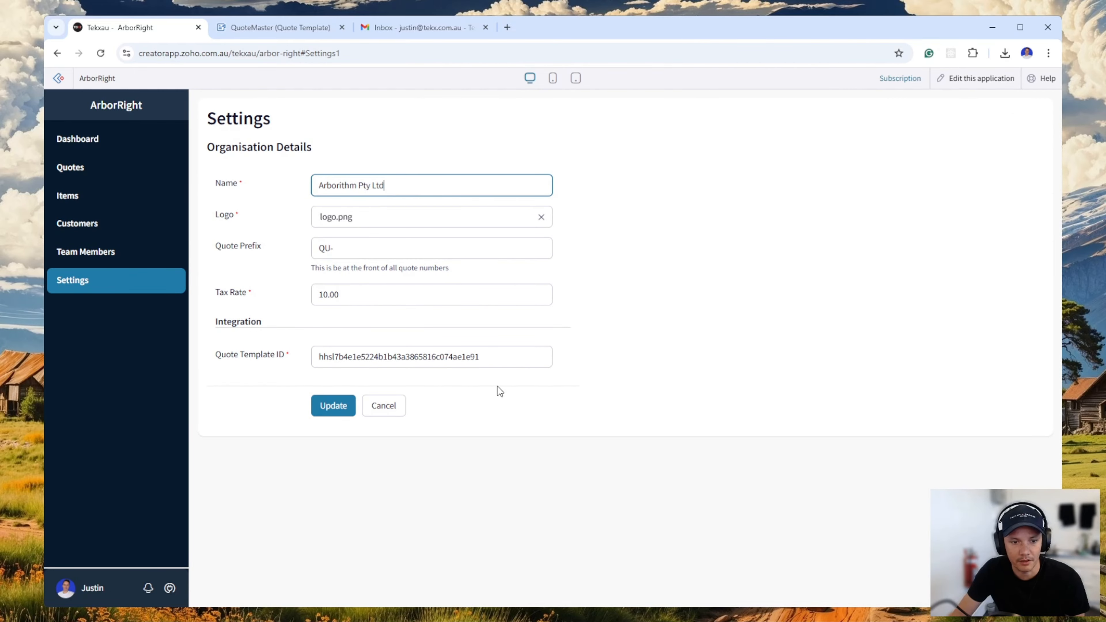
Start a new quote and set its customer to Bayside Resorts.
{"action": "left_click", "coordinate": [104, 174]}
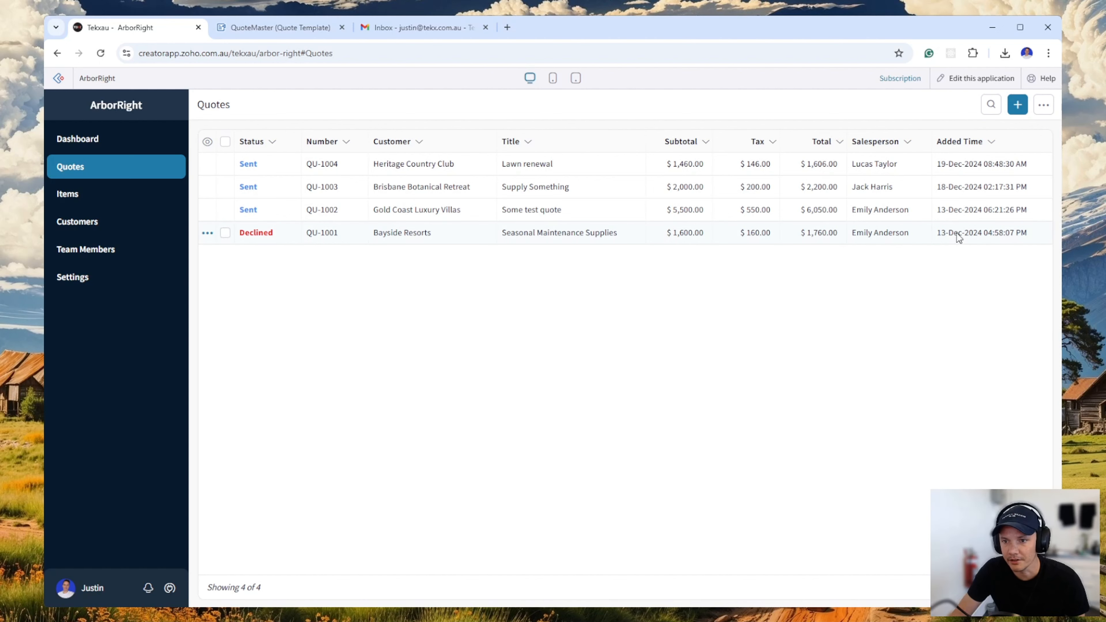
{"action": "left_click", "coordinate": [1018, 104]}
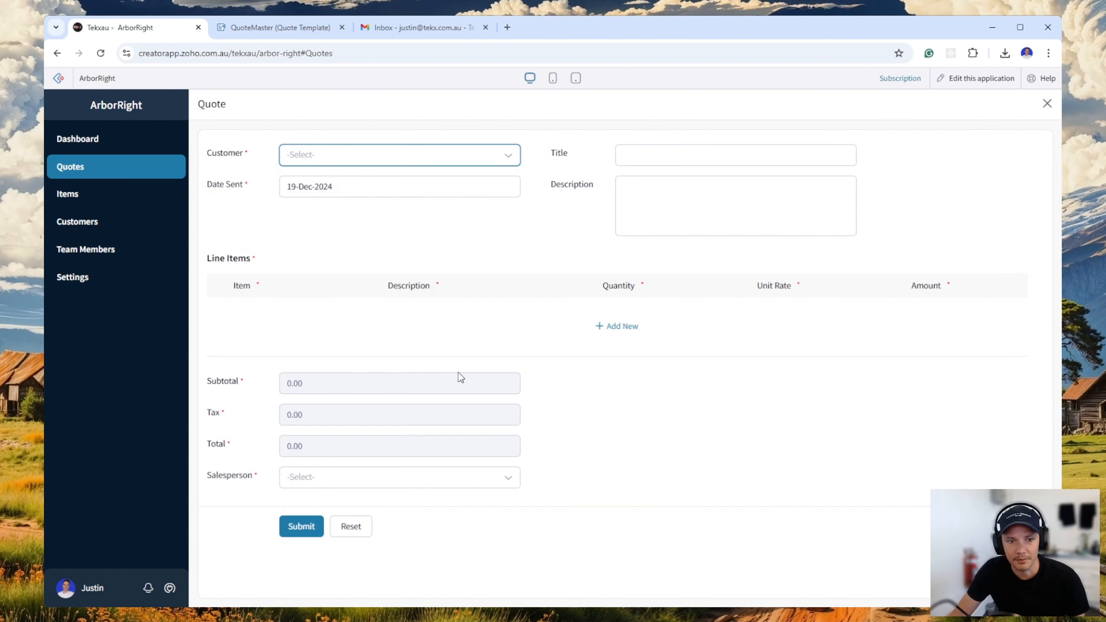
{"action": "left_click", "coordinate": [310, 165]}
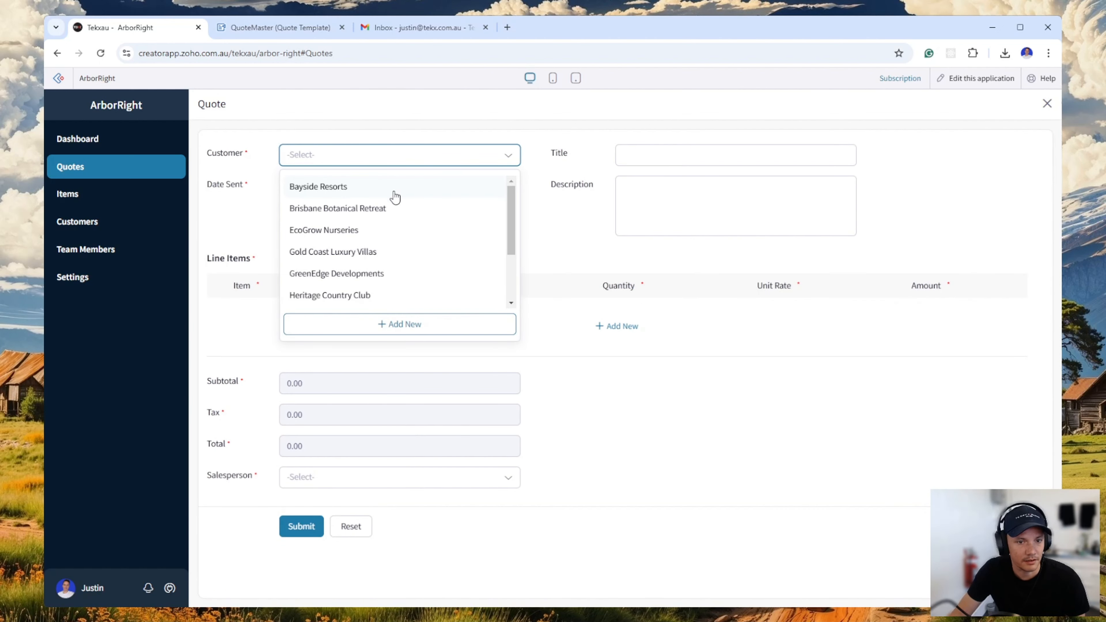
{"action": "left_click", "coordinate": [387, 186]}
Enter "Lawn renewal" as the quote's title.
{"action": "left_click", "coordinate": [706, 161]}
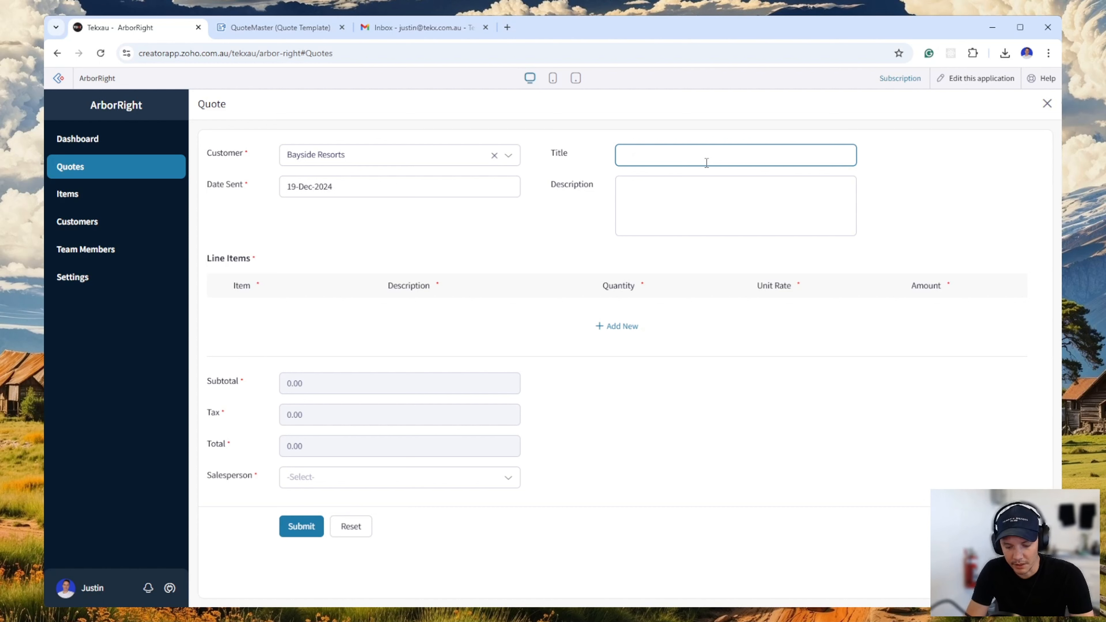
{"action": "type", "text": "Law"}
{"action": "key", "text": "BackSpace"}
{"action": "type", "text": "w"}
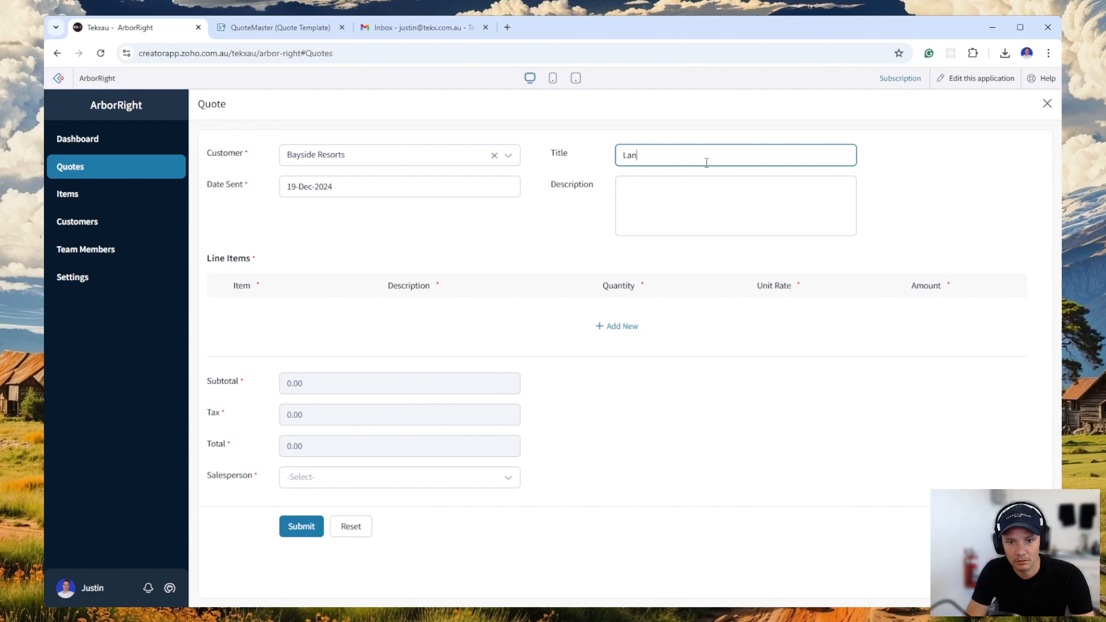
{"action": "type", "text": "n re"}
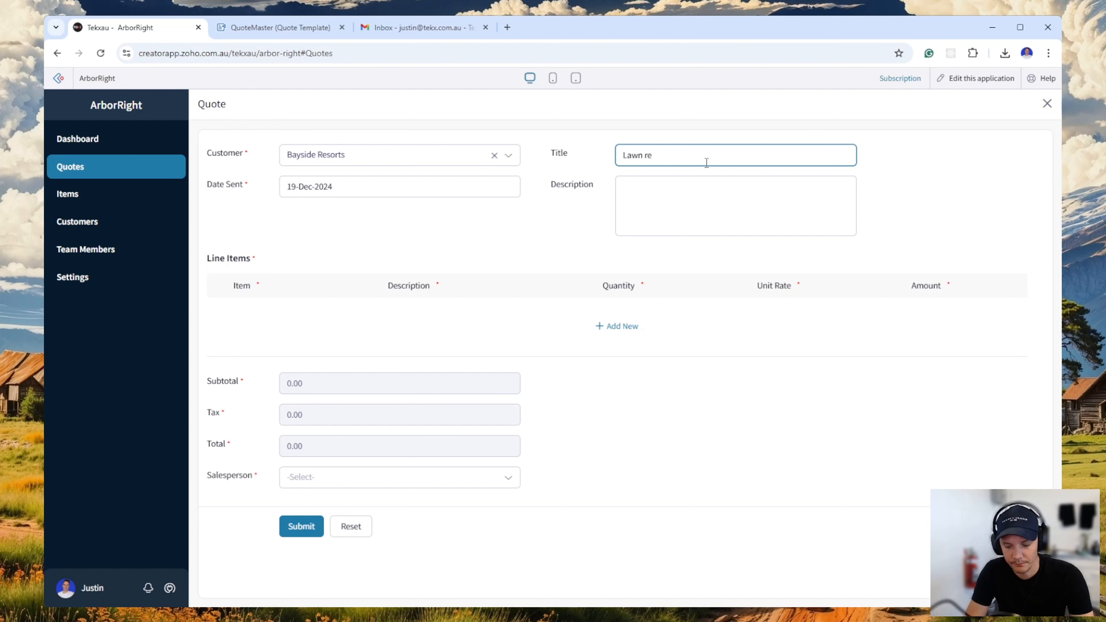
{"action": "type", "text": "newal"}
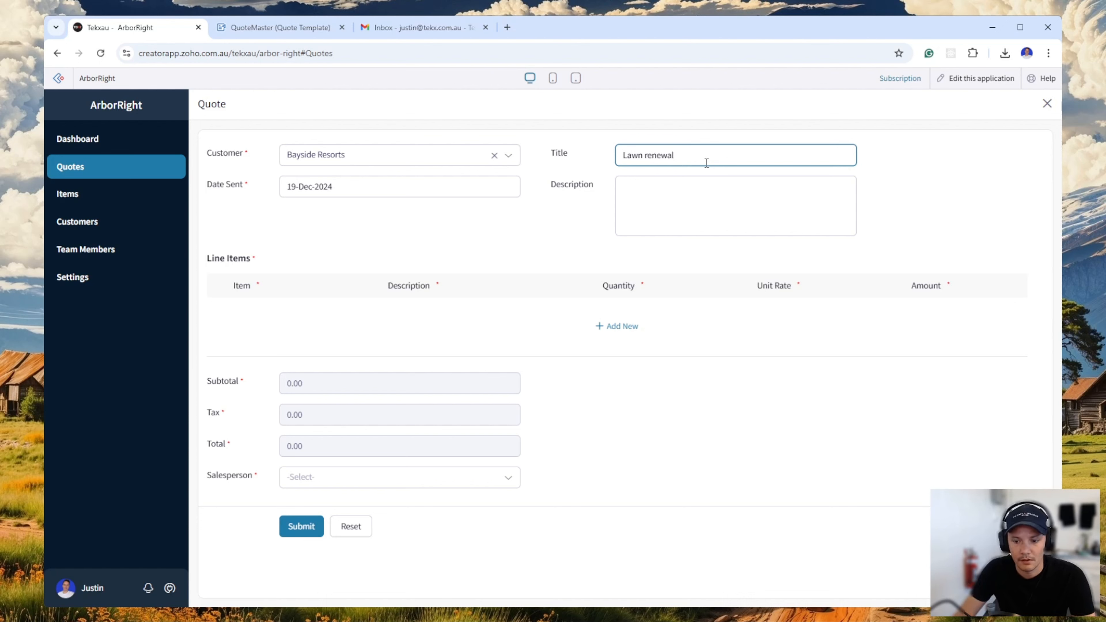
{"action": "left_click", "coordinate": [959, 205]}
{"action": "left_click", "coordinate": [631, 201]}
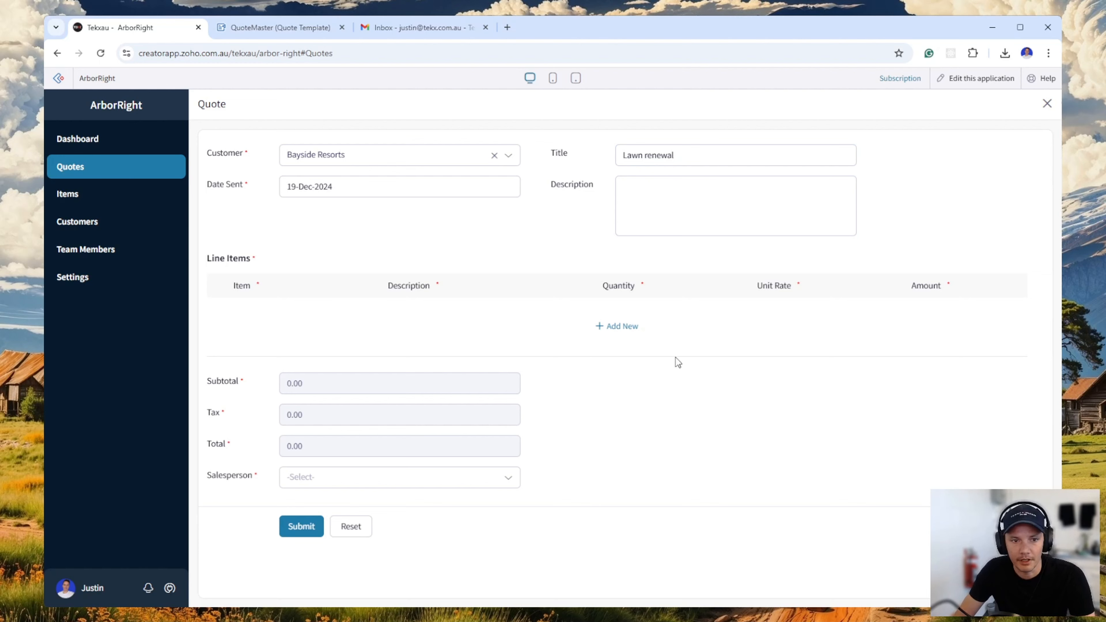
Add the first line item, PL-002 - Premium Lawn Installation, to the quote with a quantity of 1.
{"action": "left_click", "coordinate": [622, 331]}
{"action": "left_click", "coordinate": [276, 315]}
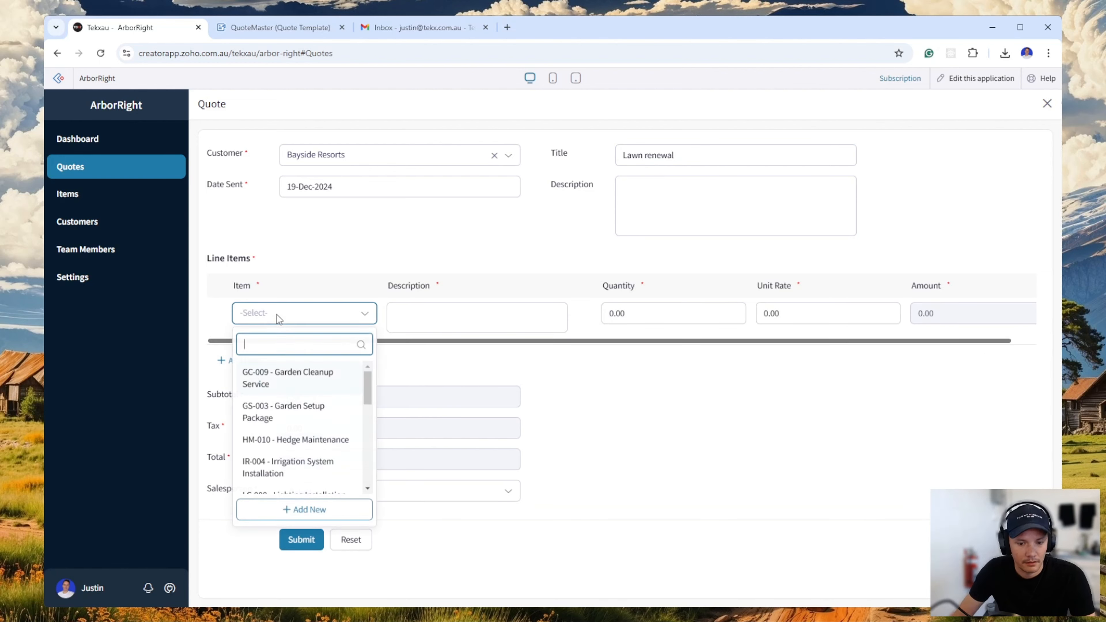
{"action": "type", "text": "lawn"}
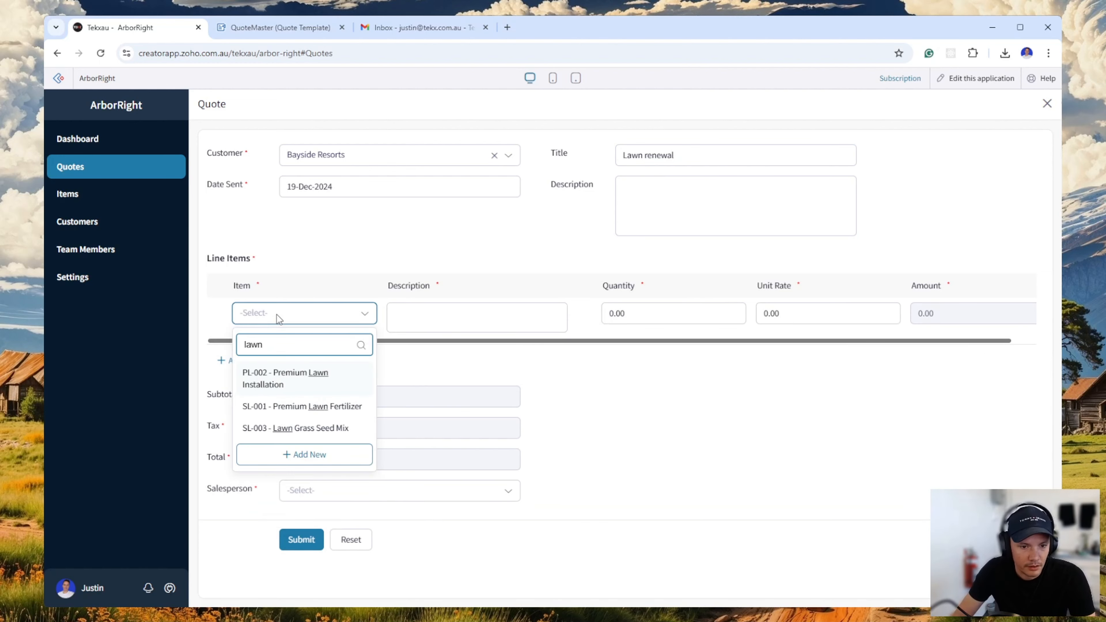
{"action": "left_click", "coordinate": [286, 378]}
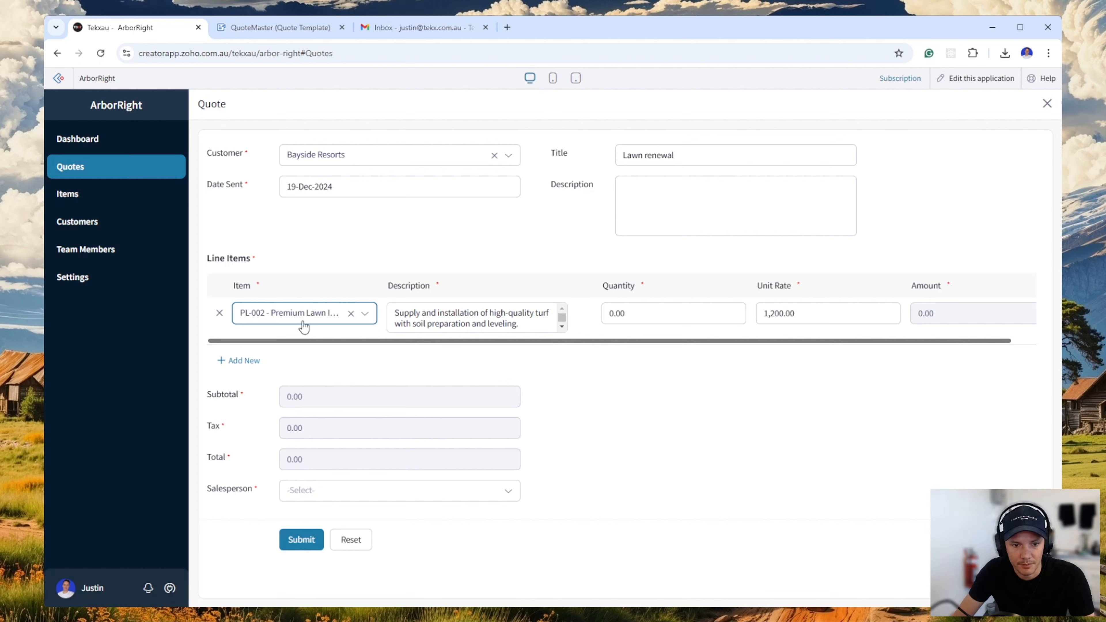
{"action": "left_click", "coordinate": [519, 328]}
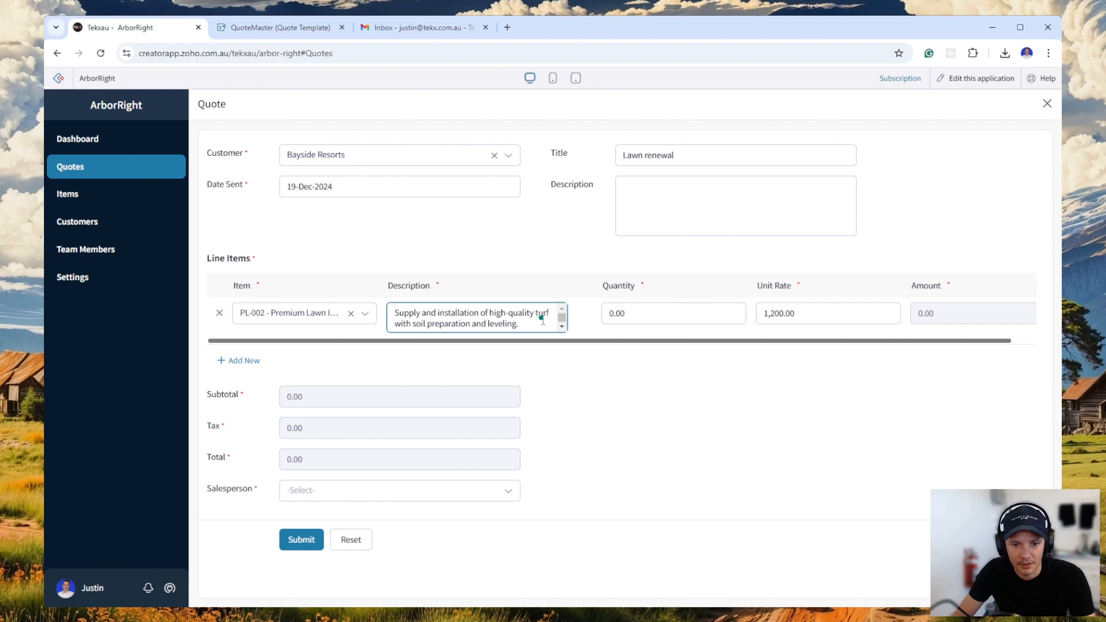
{"action": "left_click", "coordinate": [645, 312]}
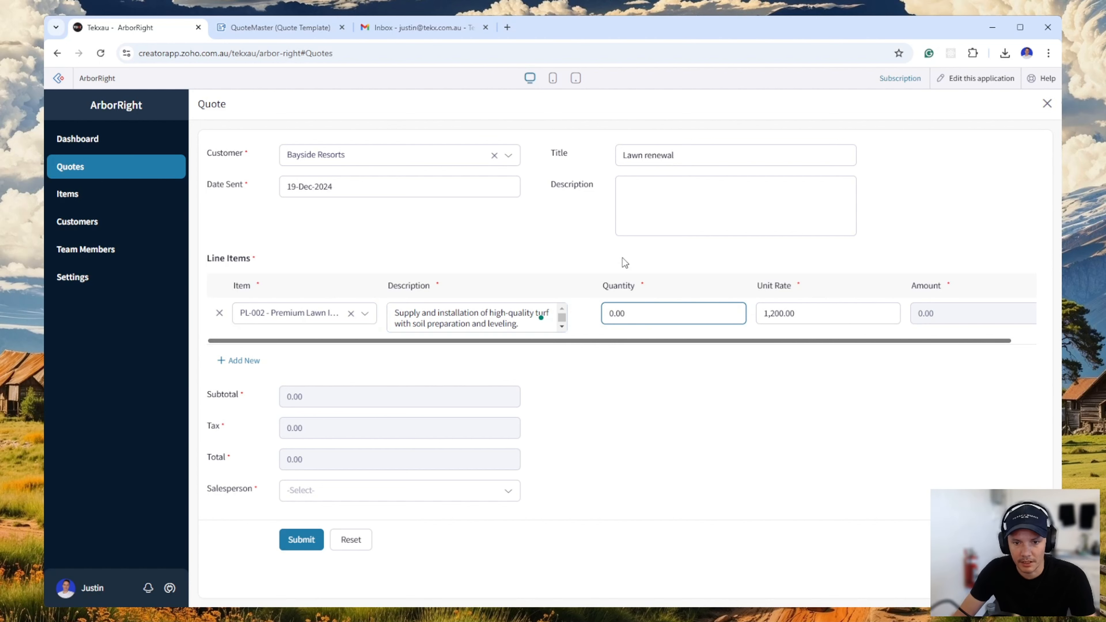
{"action": "key", "text": "ctrl+a"}
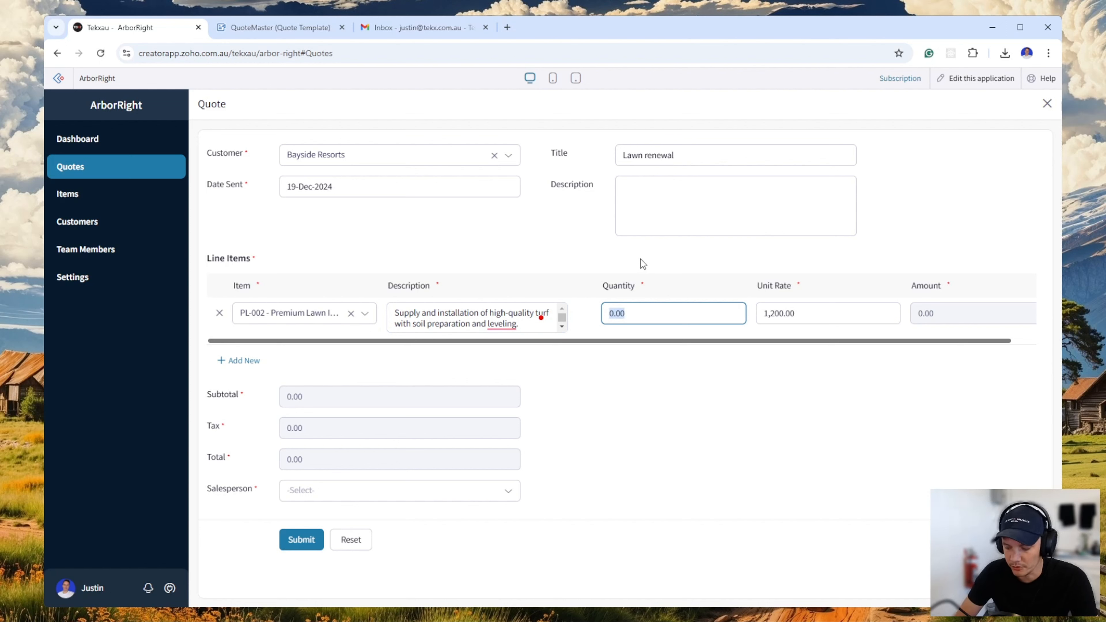
{"action": "type", "text": "1"}
{"action": "key", "text": "Tab"}
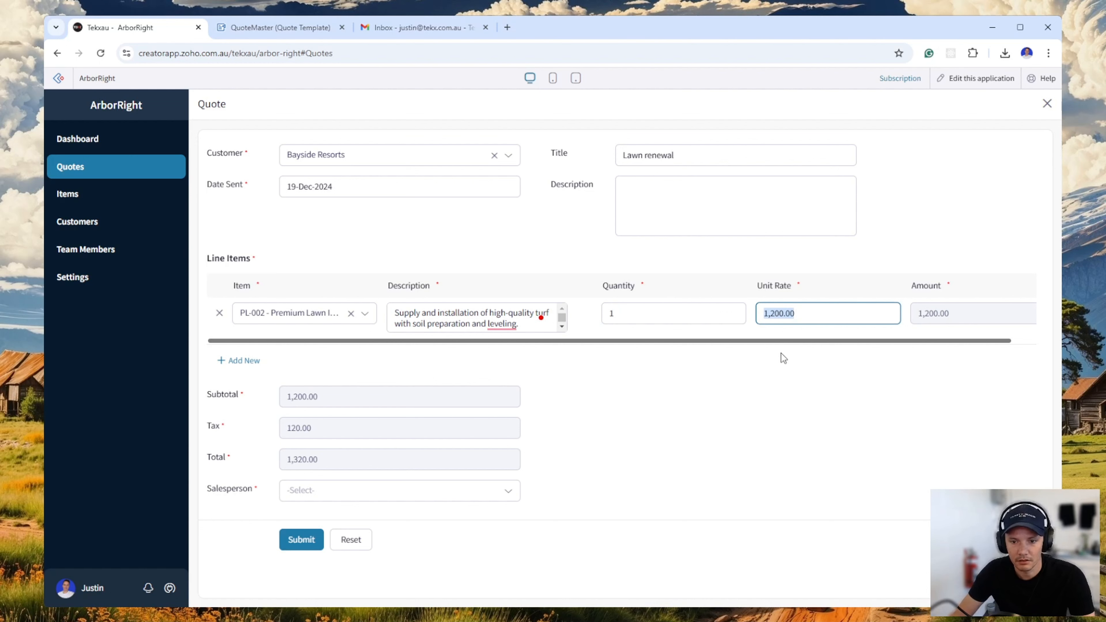
Add a second line item, SL-001 - Premium Lawn Fertilizer, with a quantity of 4.
{"action": "left_click", "coordinate": [261, 361]}
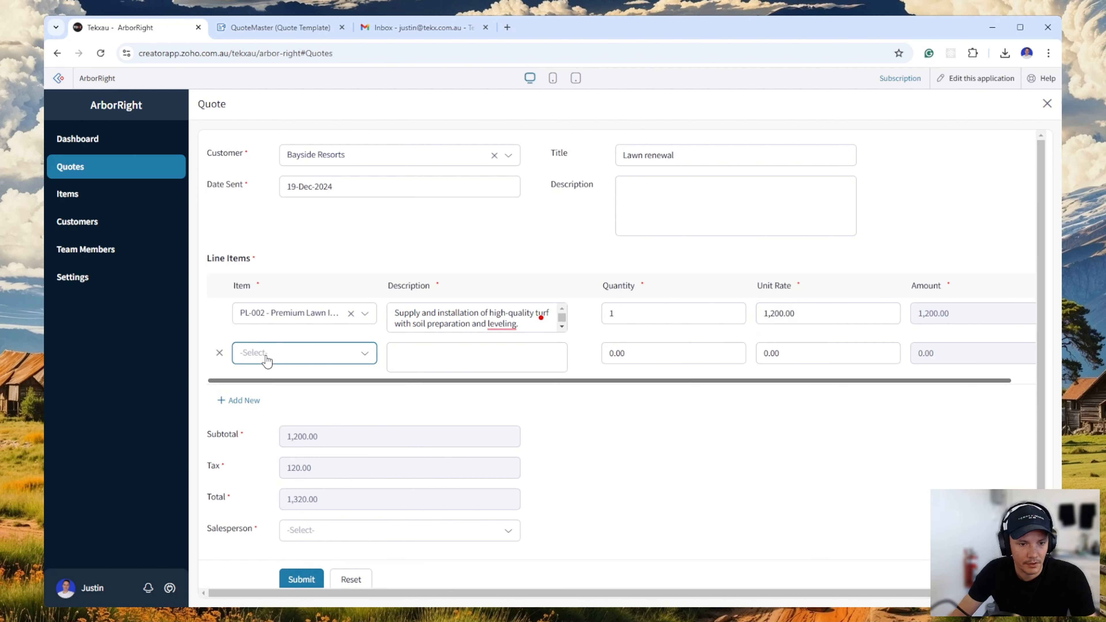
{"action": "left_click", "coordinate": [266, 353]}
{"action": "type", "text": "lawn"}
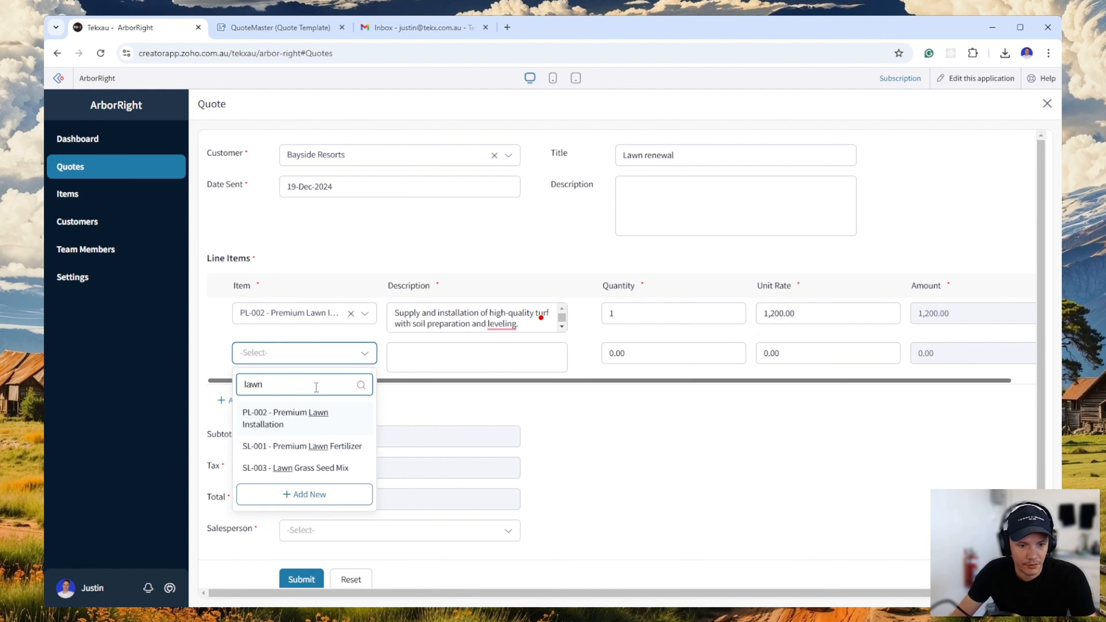
{"action": "left_click", "coordinate": [340, 449]}
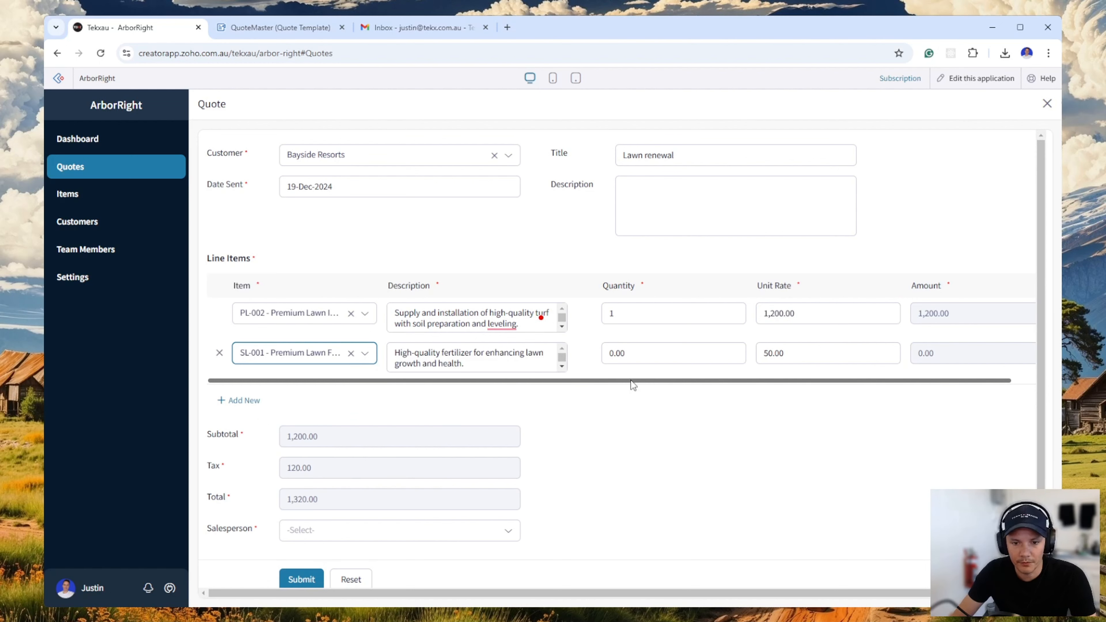
{"action": "left_click_drag", "start_coordinate": [629, 353], "coordinate": [582, 352]}
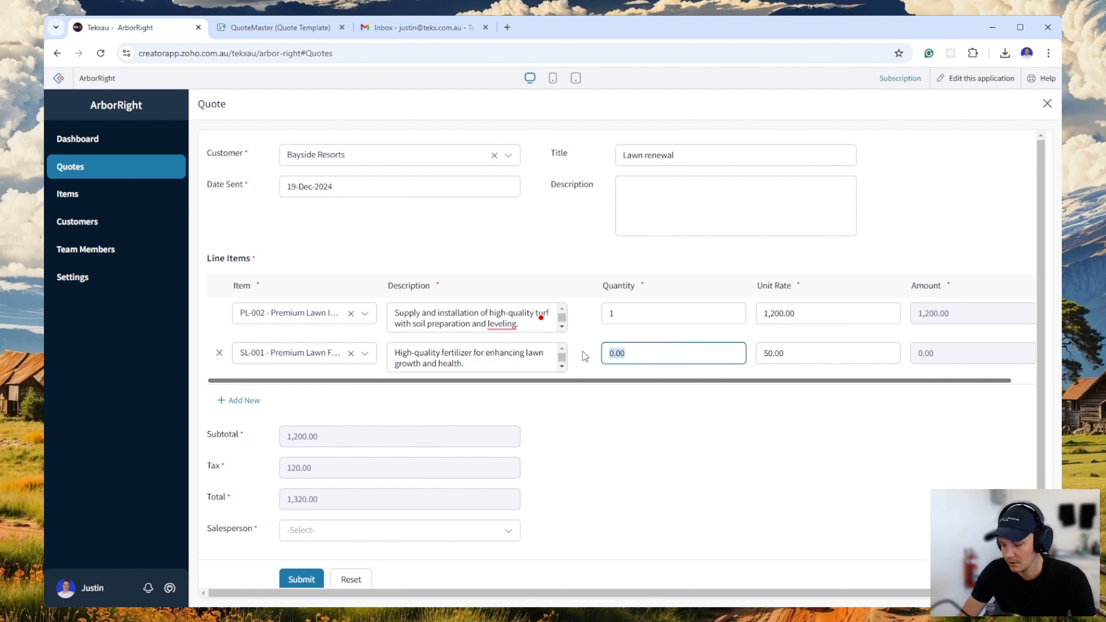
{"action": "type", "text": "4"}
{"action": "key", "text": "Tab"}
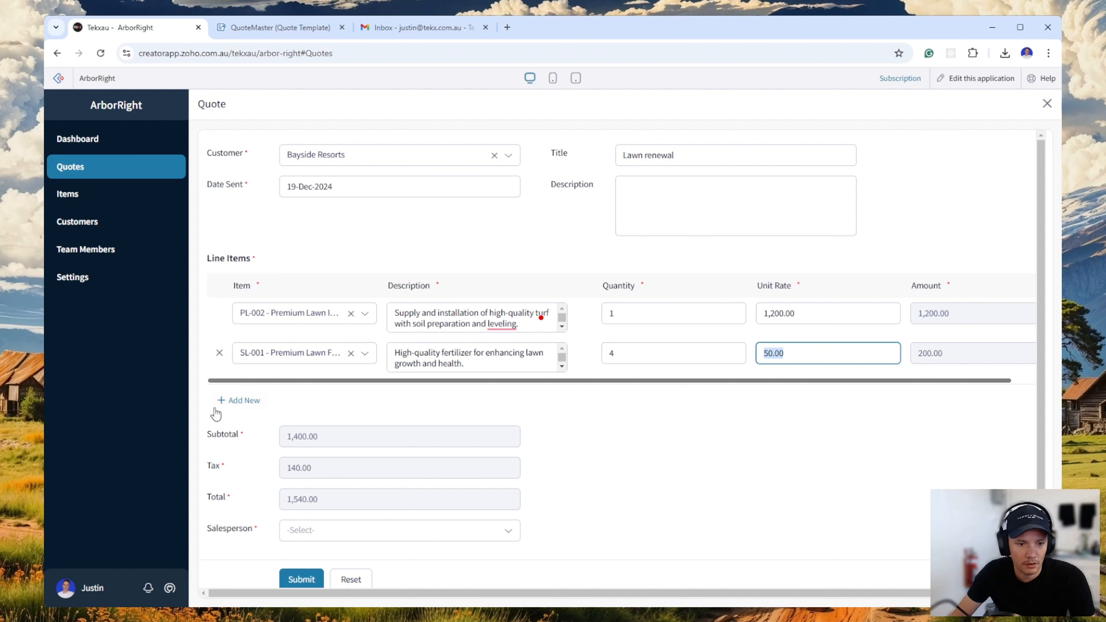
Add a third line item, SL-003 - Lawn Grass Seed Mix, with a quantity of 10.
{"action": "left_click", "coordinate": [228, 400]}
{"action": "left_click", "coordinate": [263, 398]}
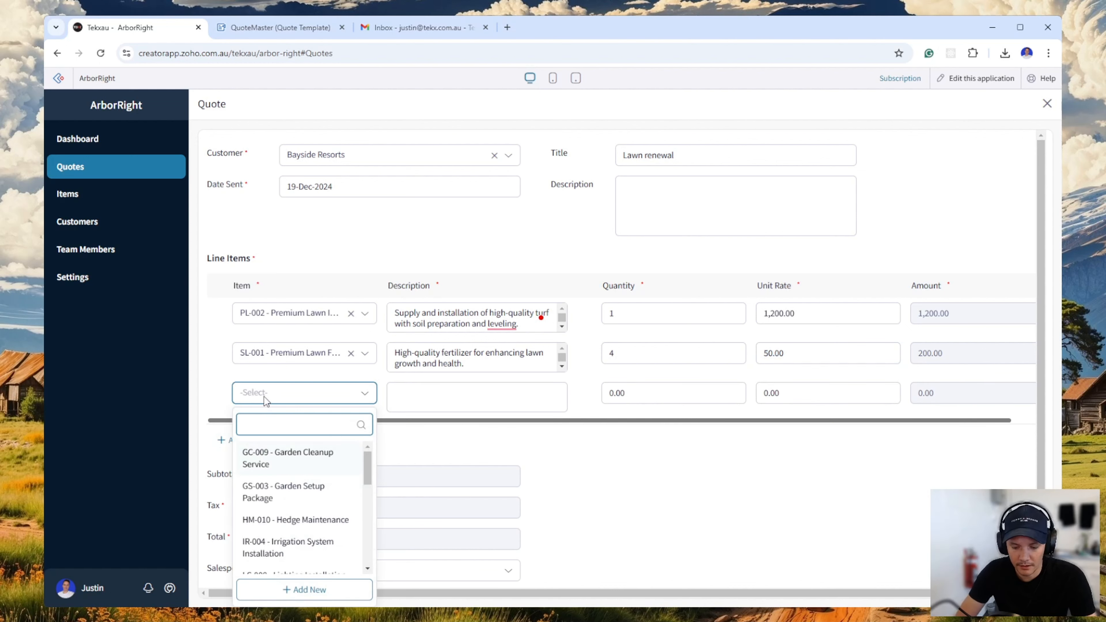
{"action": "type", "text": "lawn"}
{"action": "left_click", "coordinate": [336, 508]}
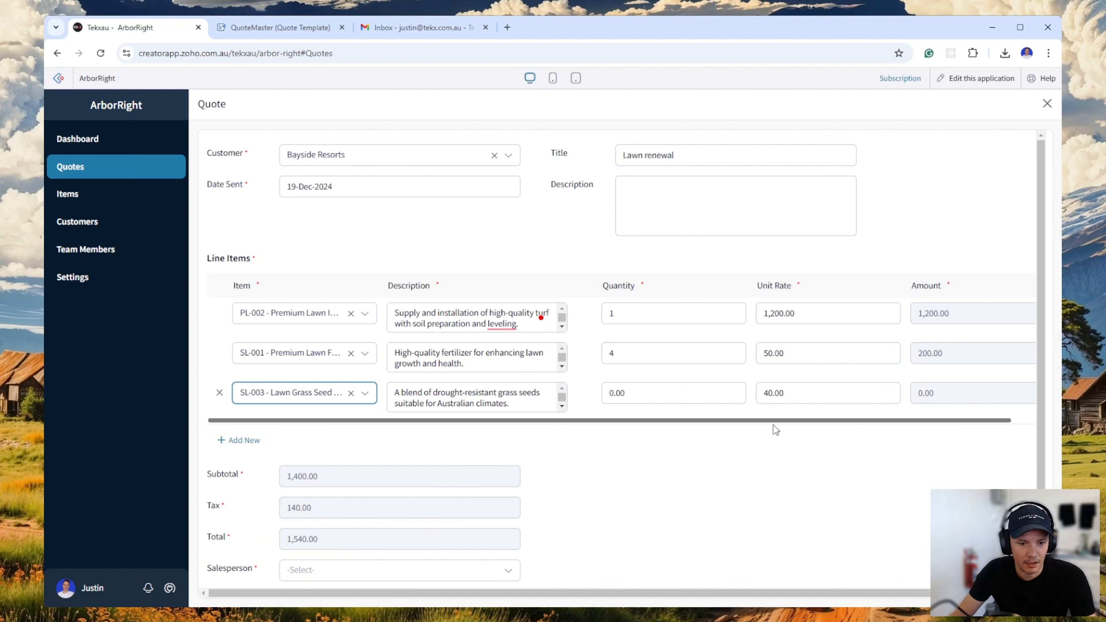
{"action": "left_click", "coordinate": [659, 402]}
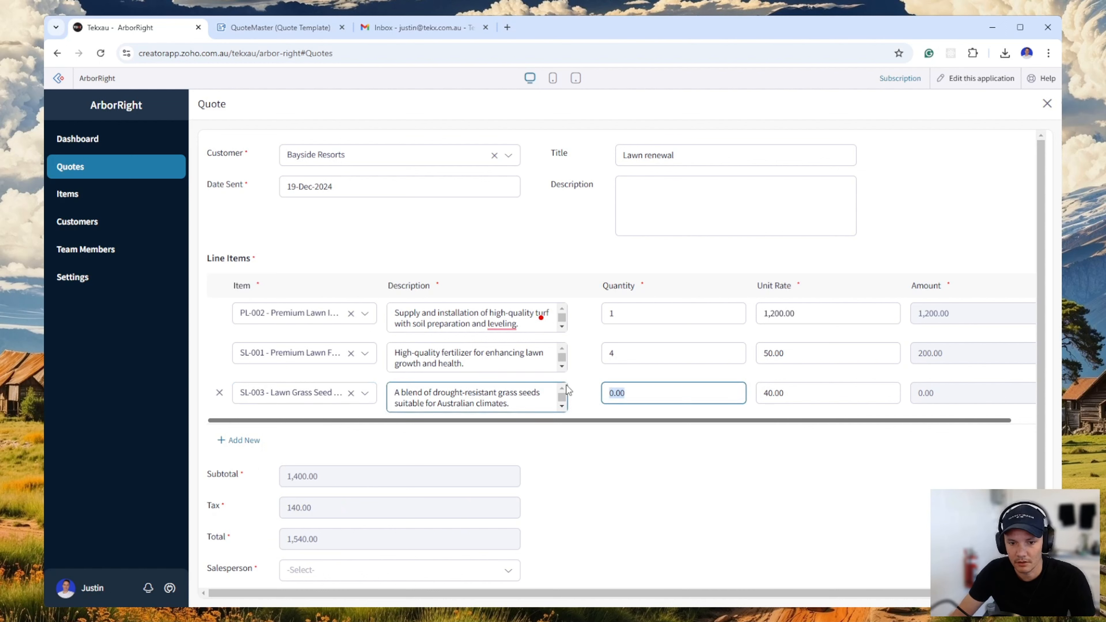
{"action": "type", "text": "10"}
{"action": "key", "text": "Tab"}
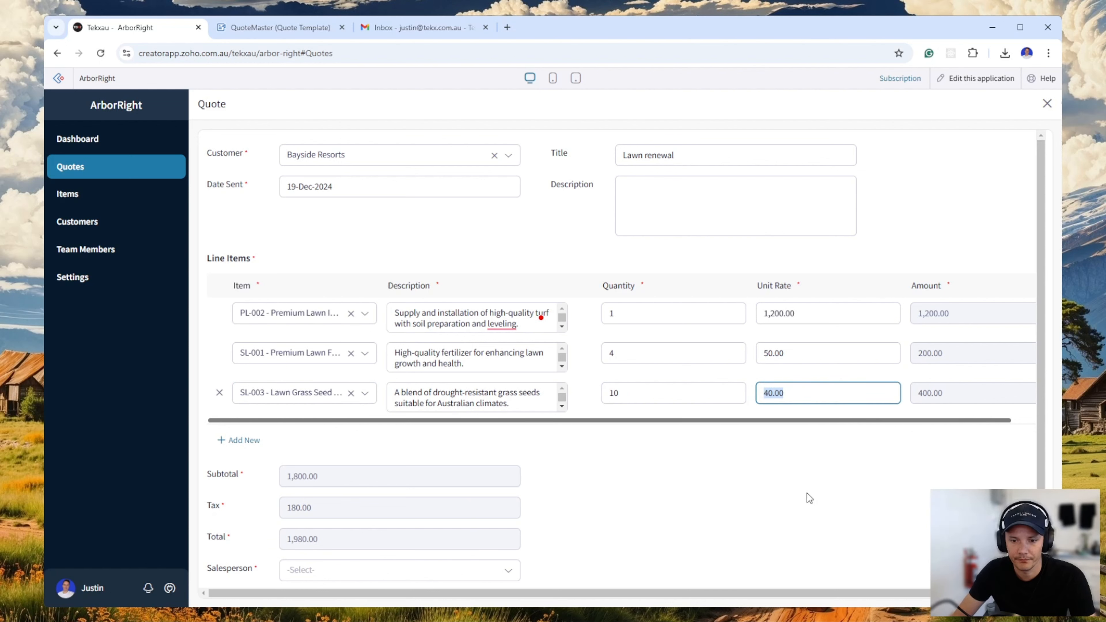
{"action": "left_click", "coordinate": [808, 493]}
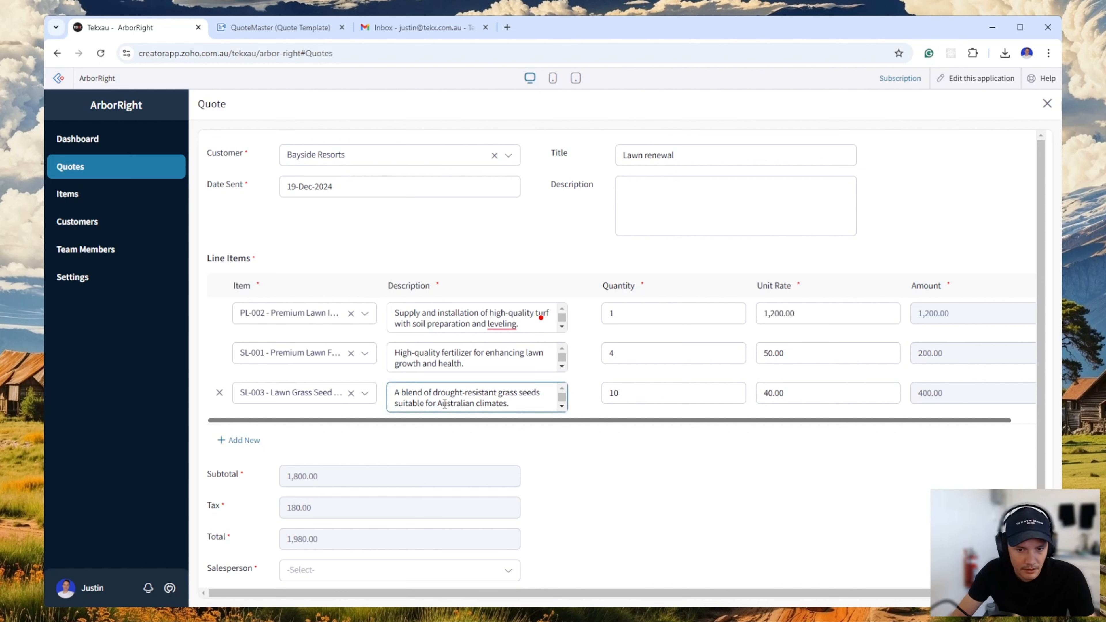
{"action": "left_click", "coordinate": [483, 393]}
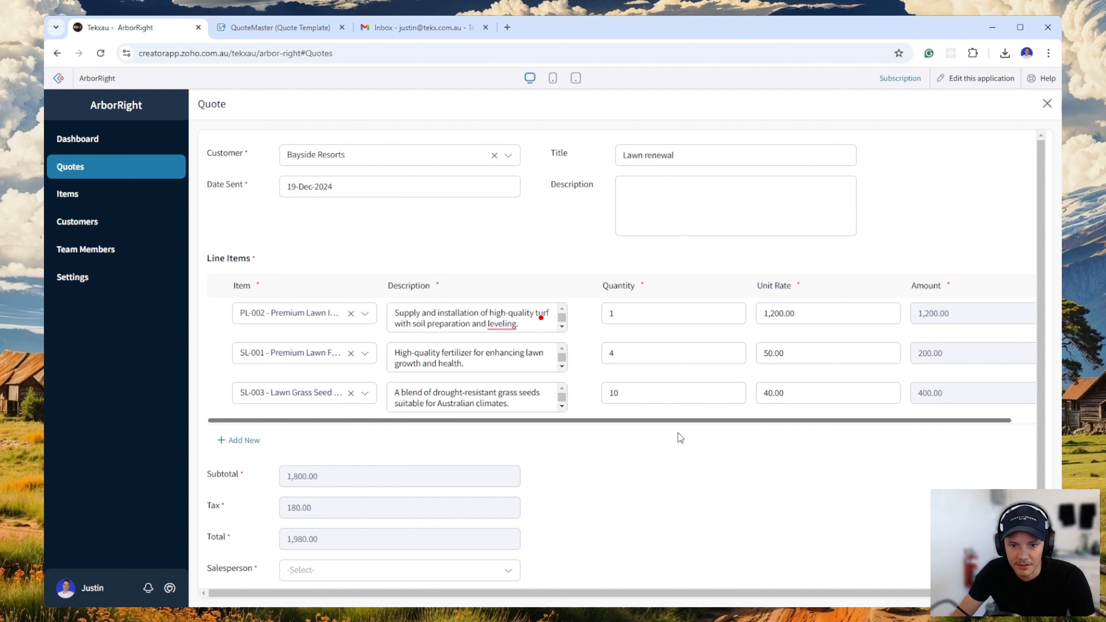
{"action": "left_click", "coordinate": [724, 399]}
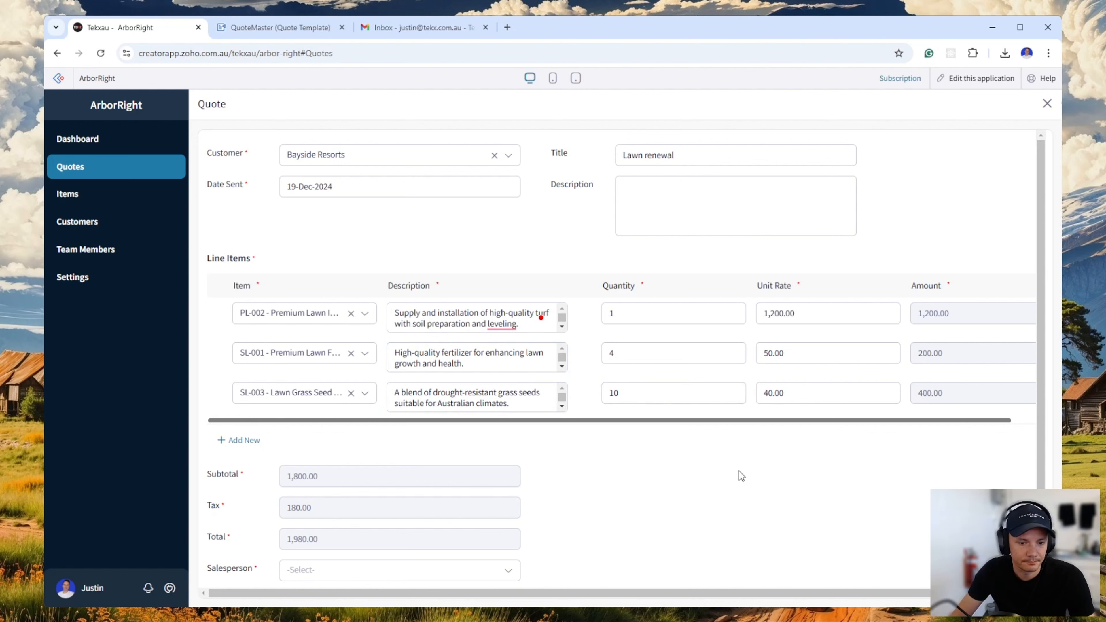
Assign the third salesperson in the list to the Bayside Resorts quote and submit the quote.
{"action": "scroll", "coordinate": [740, 473], "scroll_direction": "down", "scroll_amount": 1}
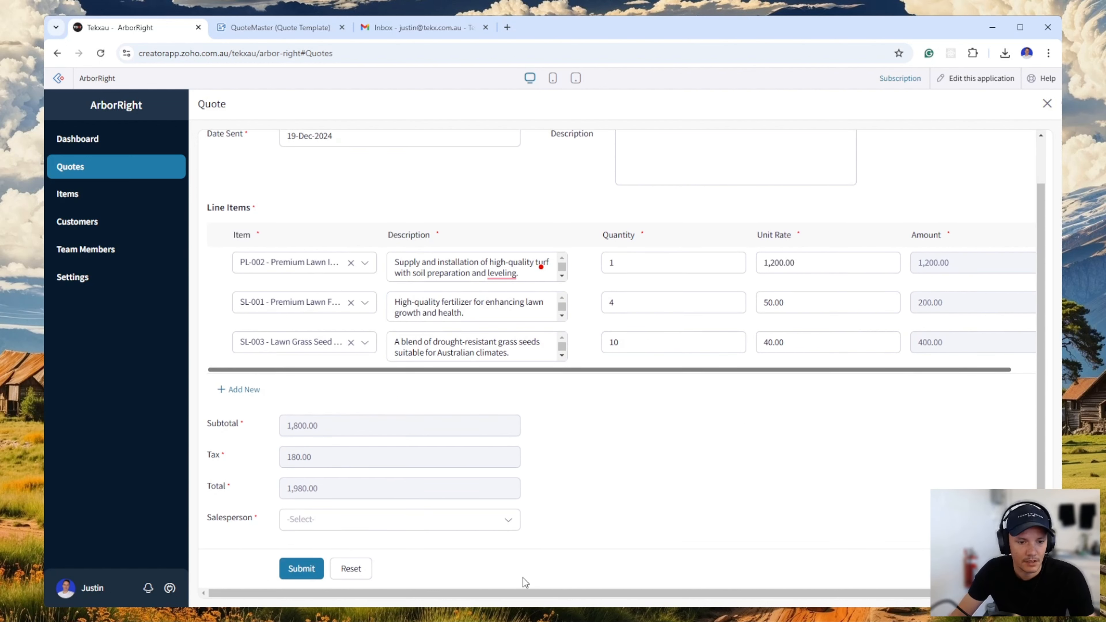
{"action": "left_click", "coordinate": [314, 530]}
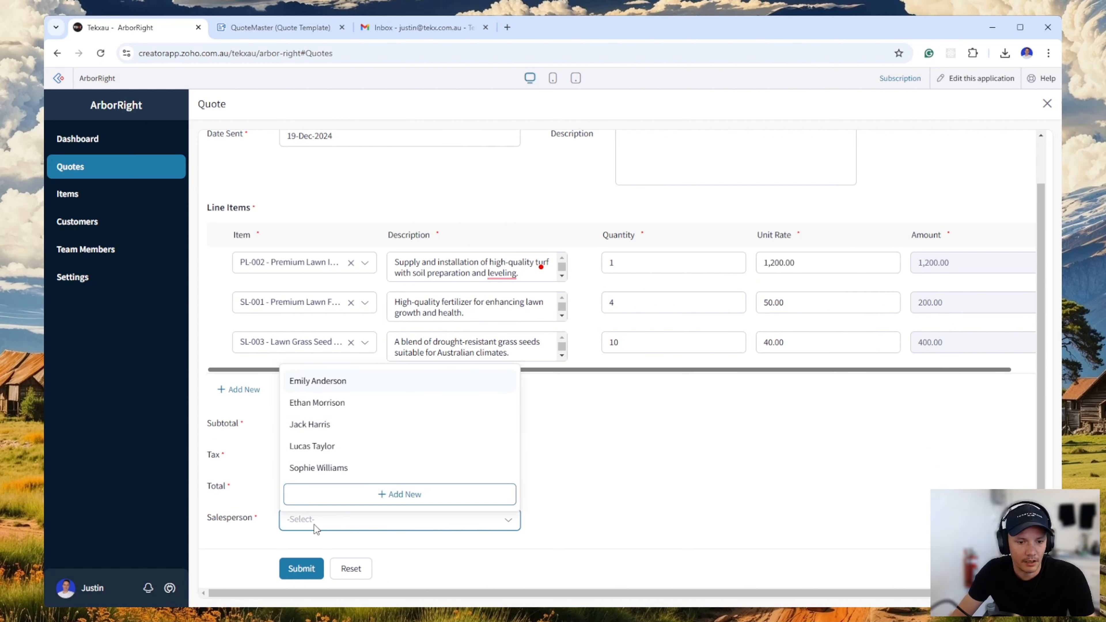
{"action": "left_click", "coordinate": [344, 428]}
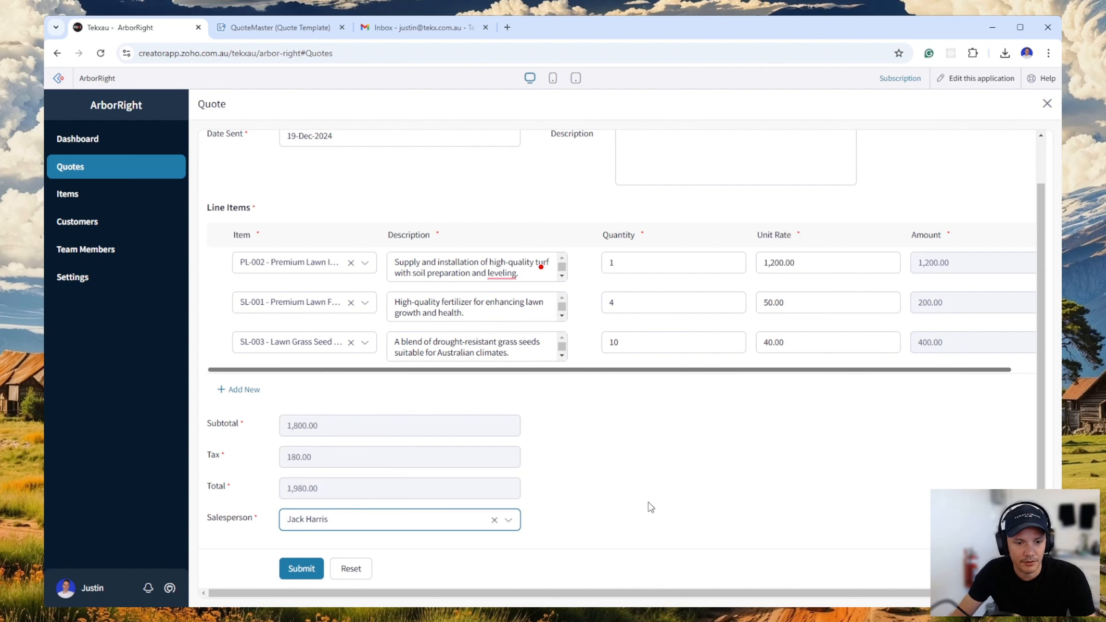
{"action": "left_click", "coordinate": [301, 569]}
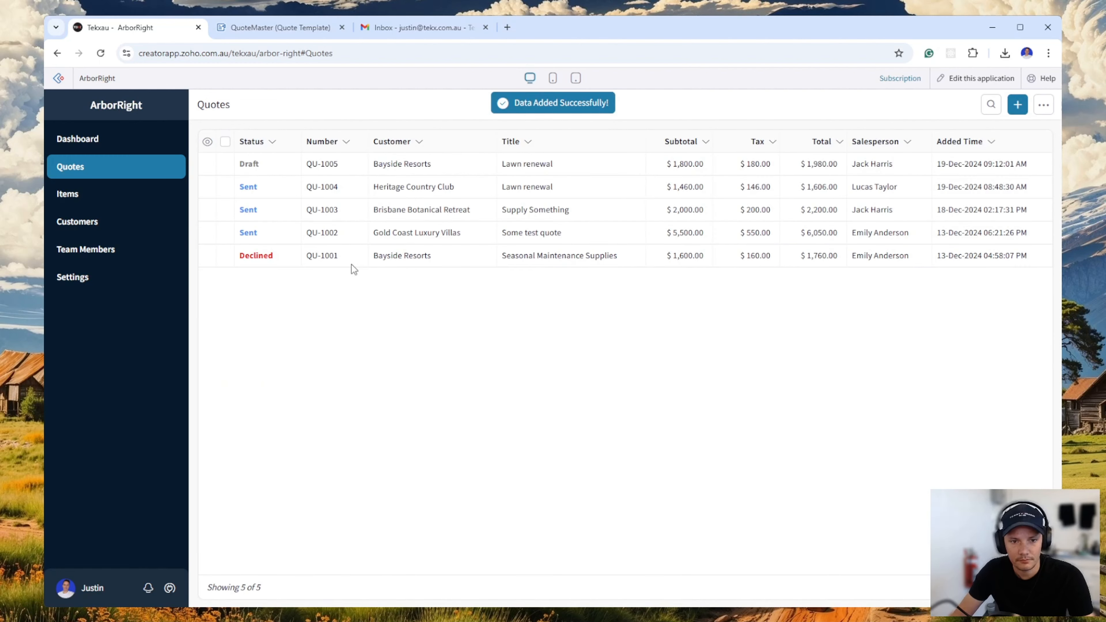
Open the new Bayside Resorts draft quote and review its overview, line items, totals and history.
{"action": "left_click", "coordinate": [550, 169]}
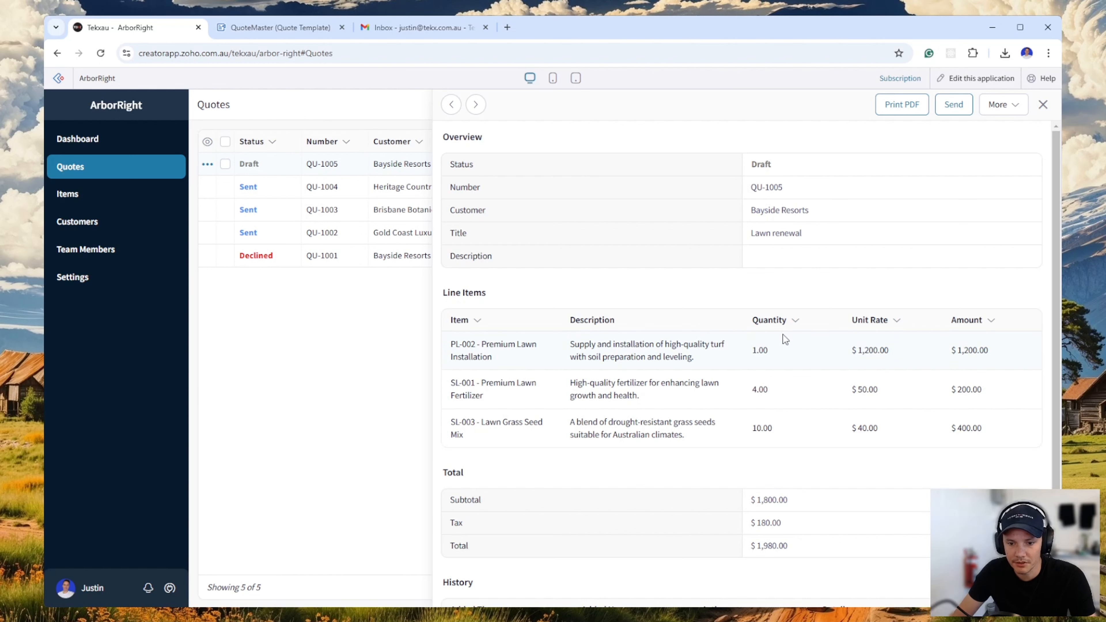
{"action": "scroll", "coordinate": [788, 340], "scroll_direction": "down", "scroll_amount": 2}
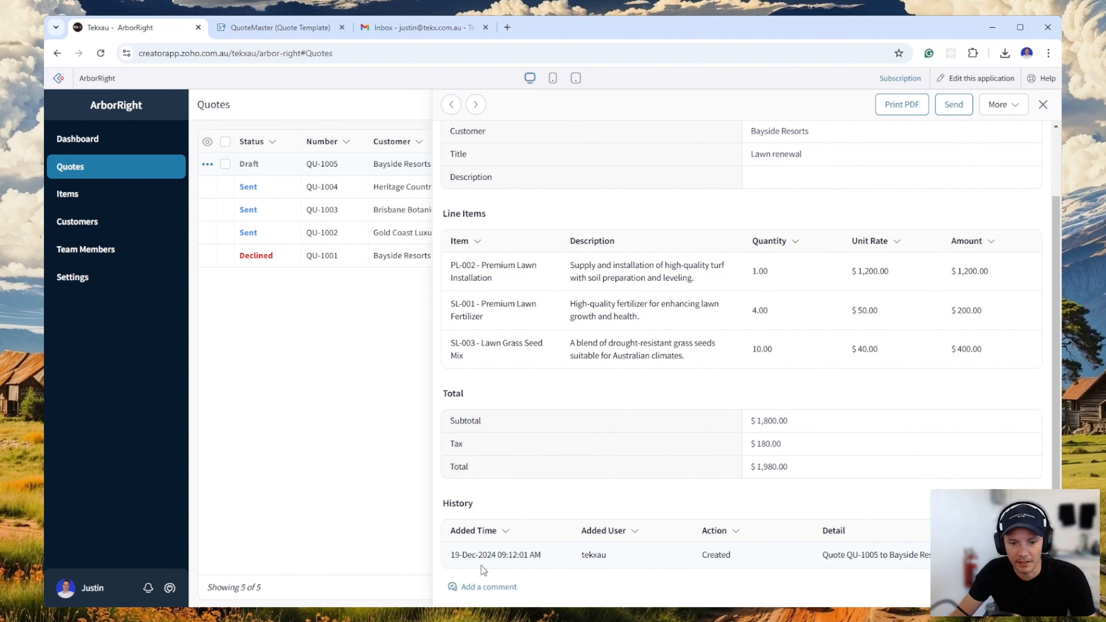
{"action": "scroll", "coordinate": [869, 541], "scroll_direction": "up", "scroll_amount": 2}
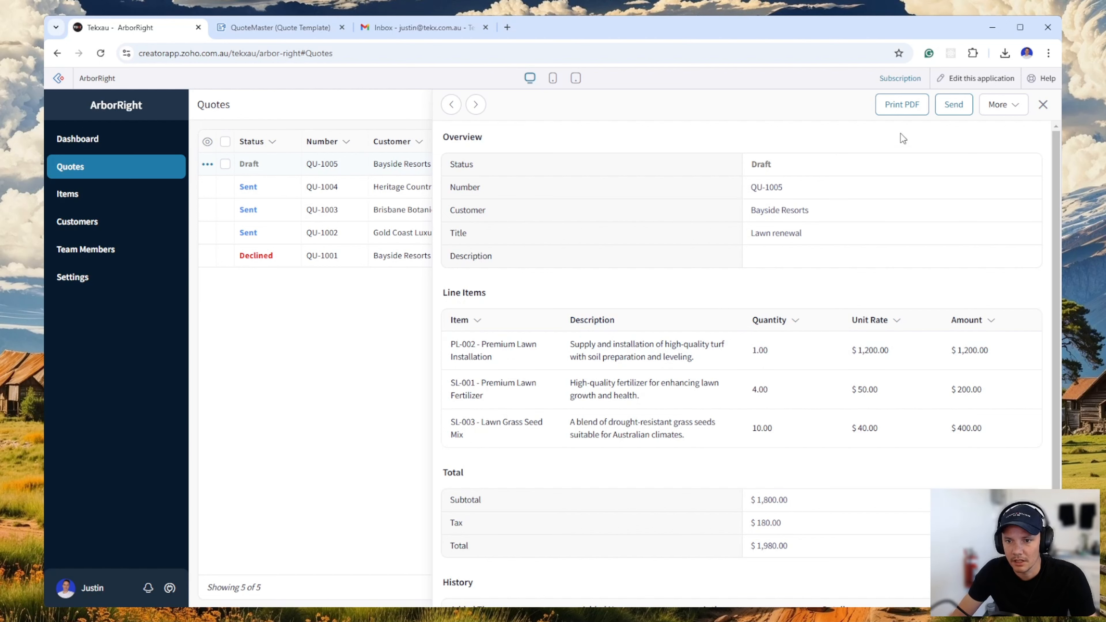
Generate the PDF of the Bayside Resorts draft quote, look it over and close it.
{"action": "left_click", "coordinate": [903, 113]}
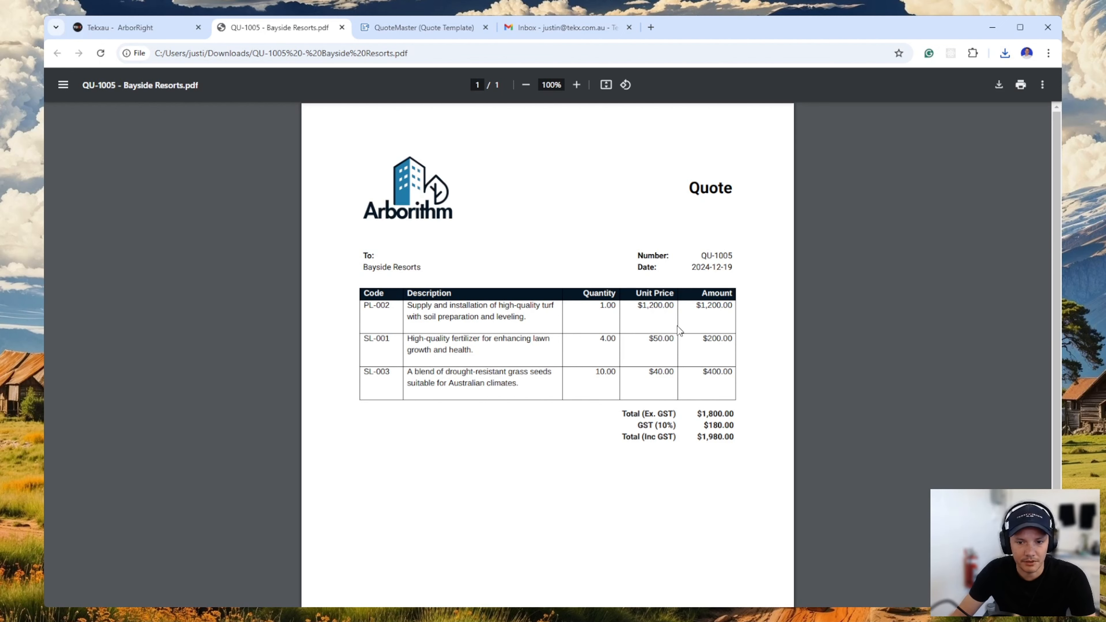
{"action": "scroll", "coordinate": [693, 362], "scroll_direction": "down", "scroll_amount": 3}
{"action": "scroll", "coordinate": [690, 478], "scroll_direction": "up", "scroll_amount": 3}
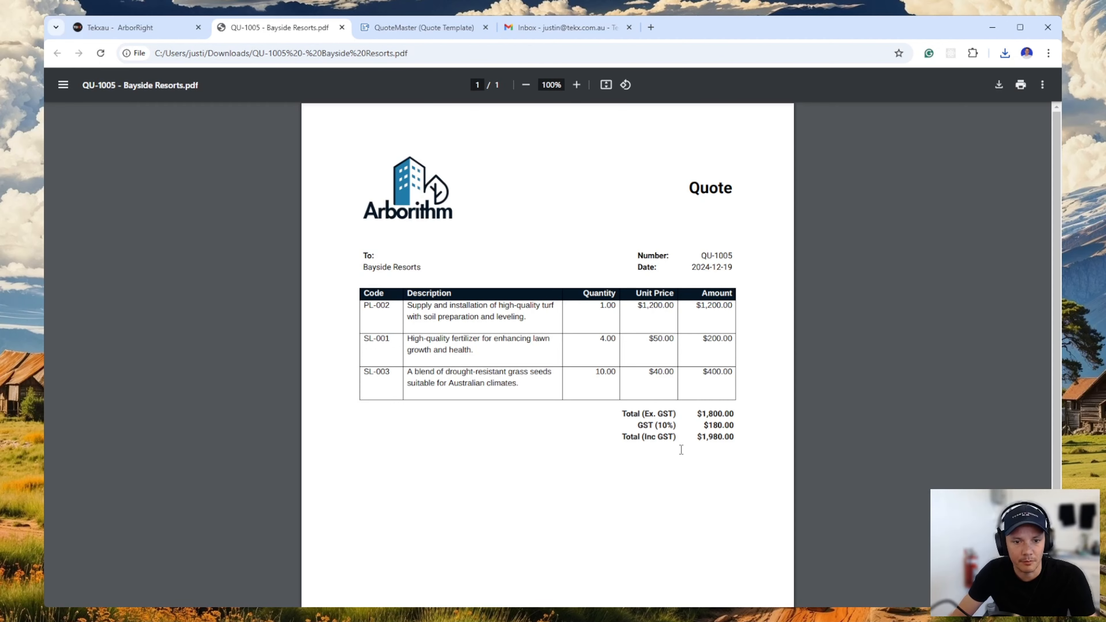
{"action": "left_click", "coordinate": [342, 27]}
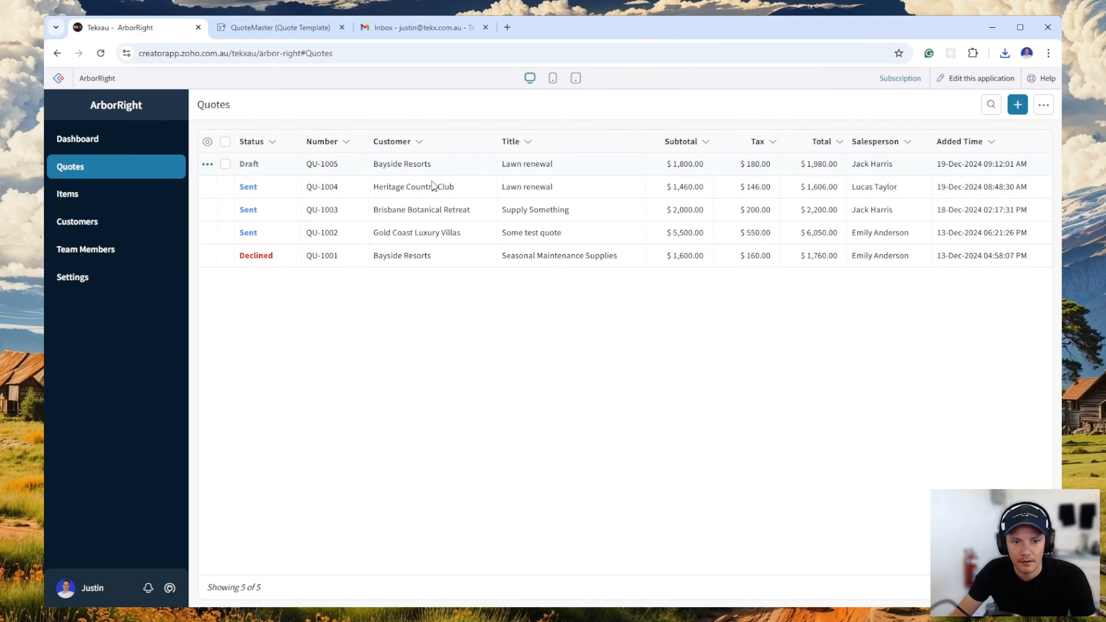
Start sending the Bayside Resorts draft quote by email and replace the recipient with your own email address.
{"action": "left_click", "coordinate": [610, 165]}
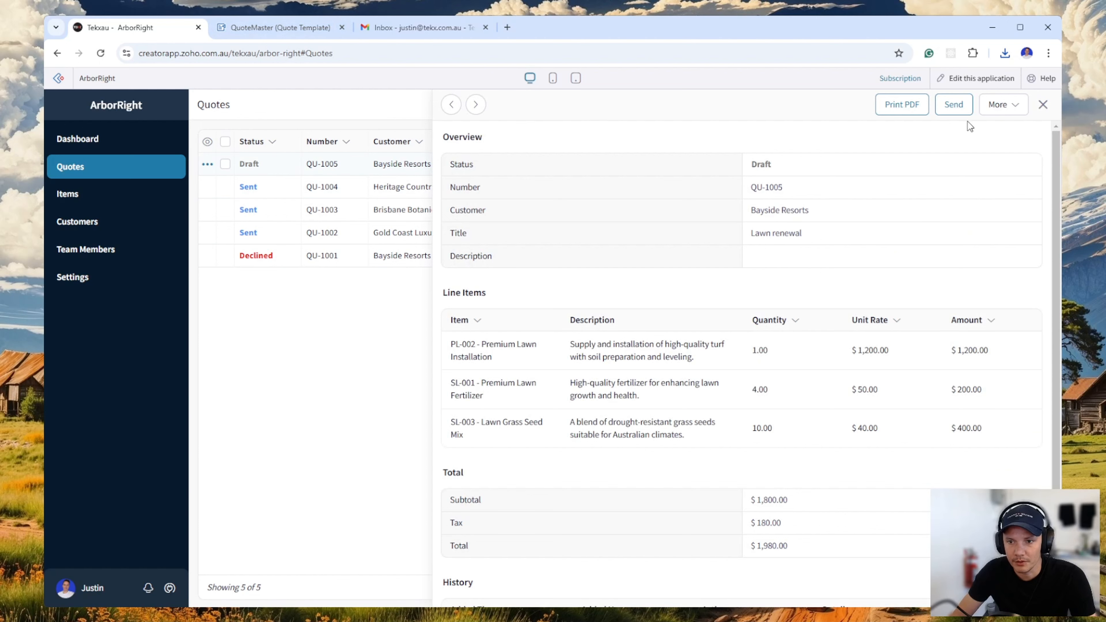
{"action": "left_click", "coordinate": [954, 104]}
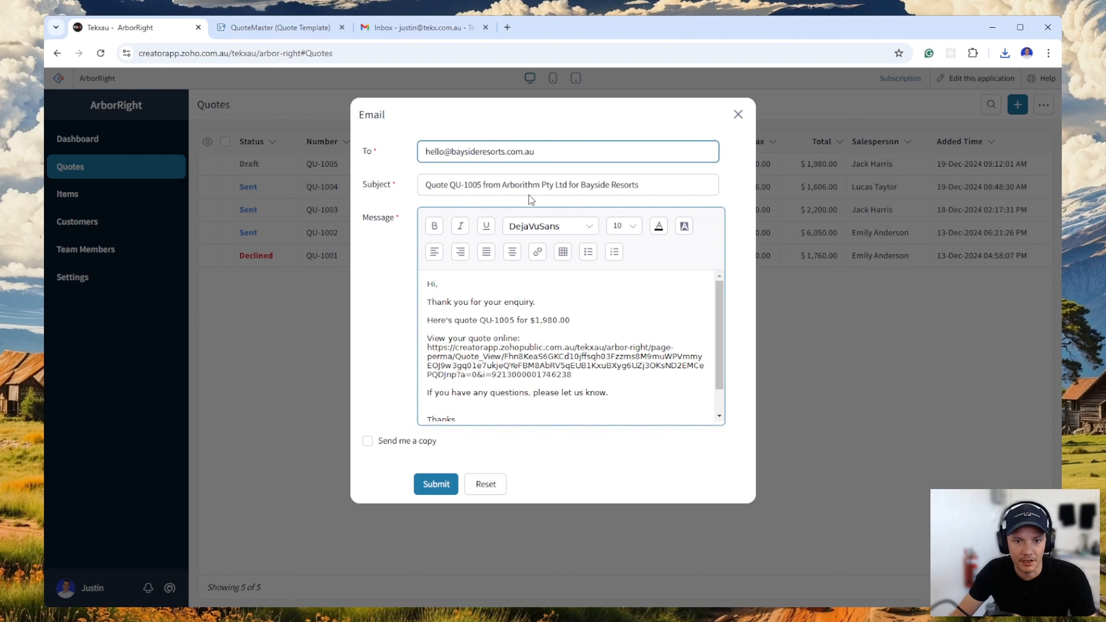
{"action": "left_click_drag", "start_coordinate": [550, 150], "coordinate": [412, 153]}
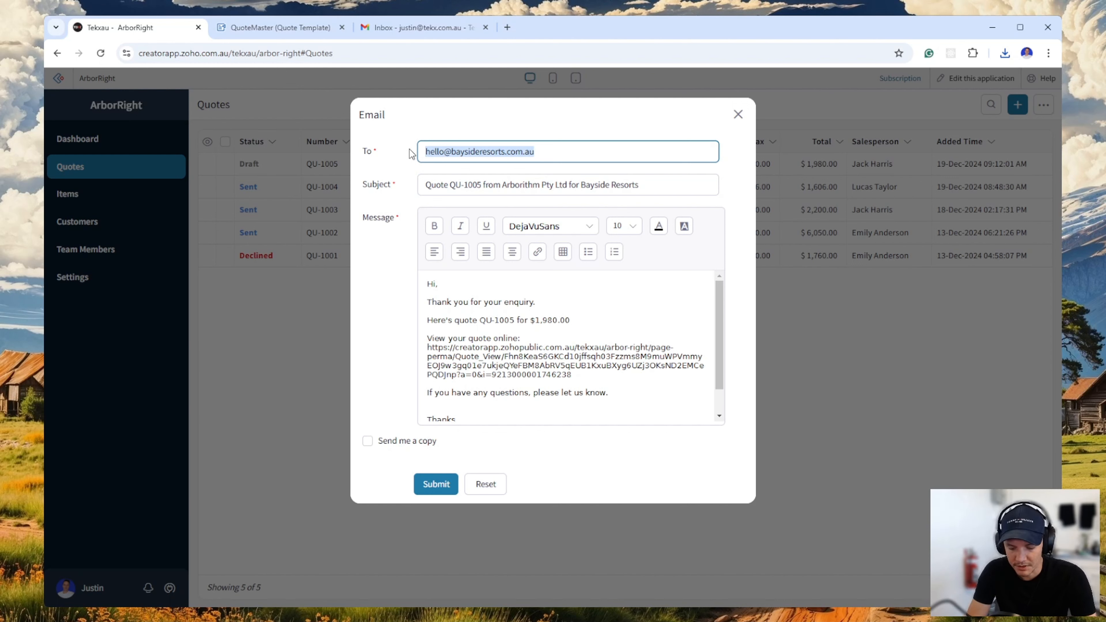
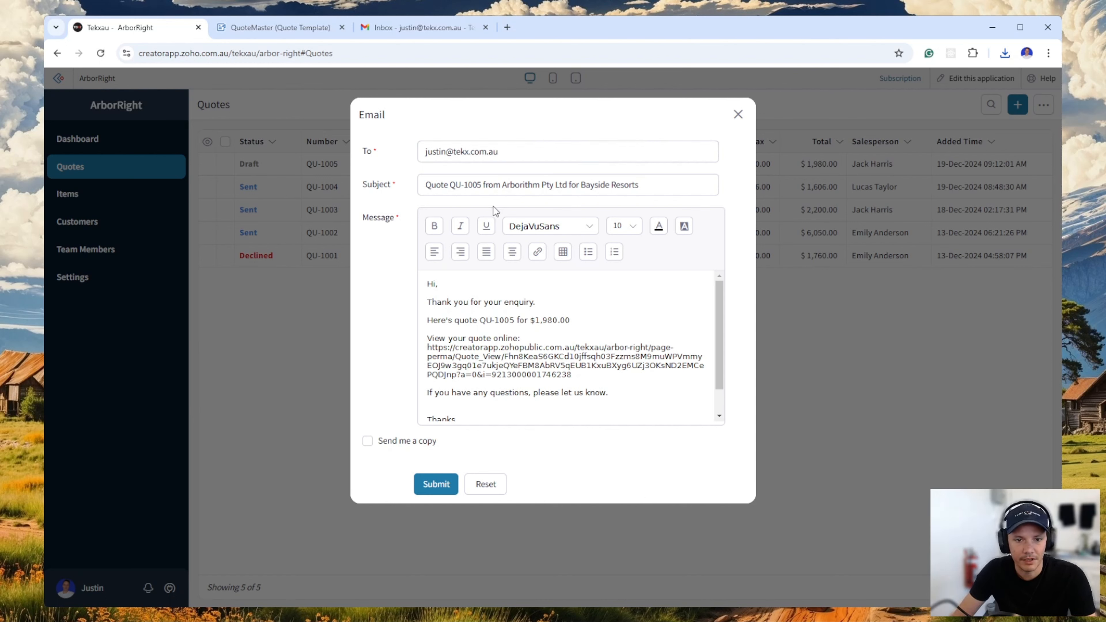
Check the email's message text and send the quote without requesting a copy.
{"action": "left_click", "coordinate": [569, 301]}
{"action": "scroll", "coordinate": [594, 373], "scroll_direction": "down", "scroll_amount": 2}
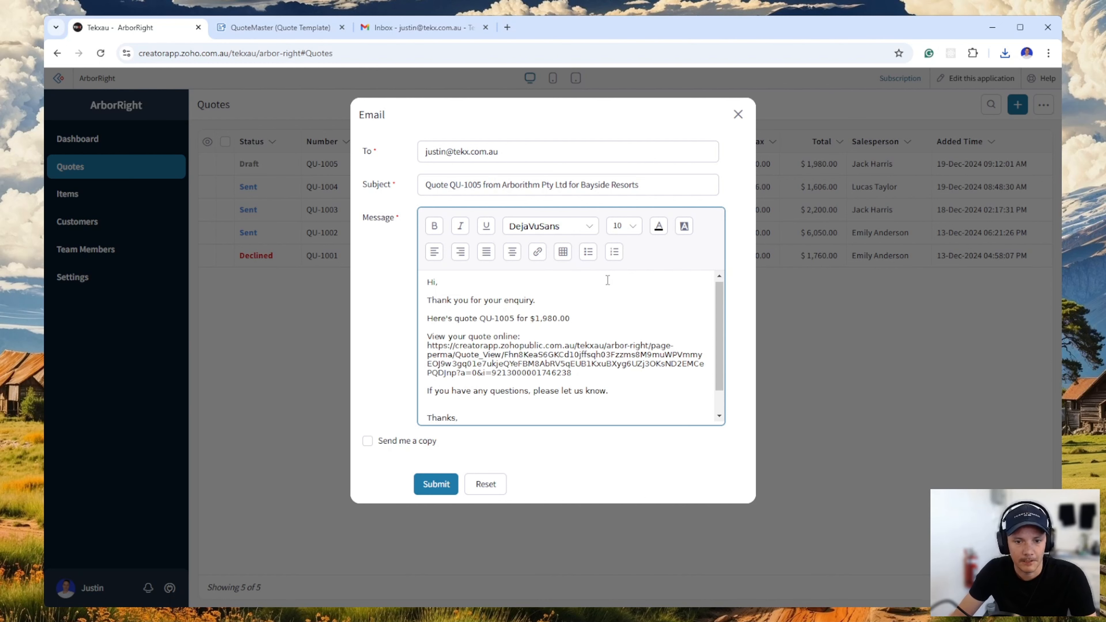
{"action": "scroll", "coordinate": [593, 374], "scroll_direction": "up", "scroll_amount": 1}
{"action": "scroll", "coordinate": [594, 373], "scroll_direction": "up", "scroll_amount": 1}
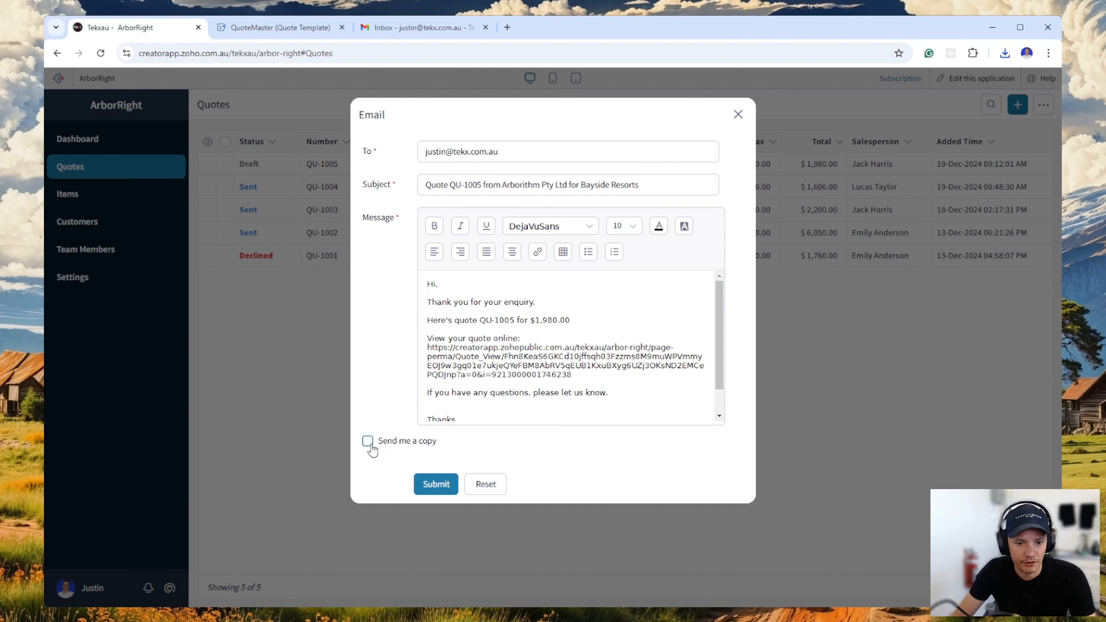
{"action": "left_click", "coordinate": [436, 485]}
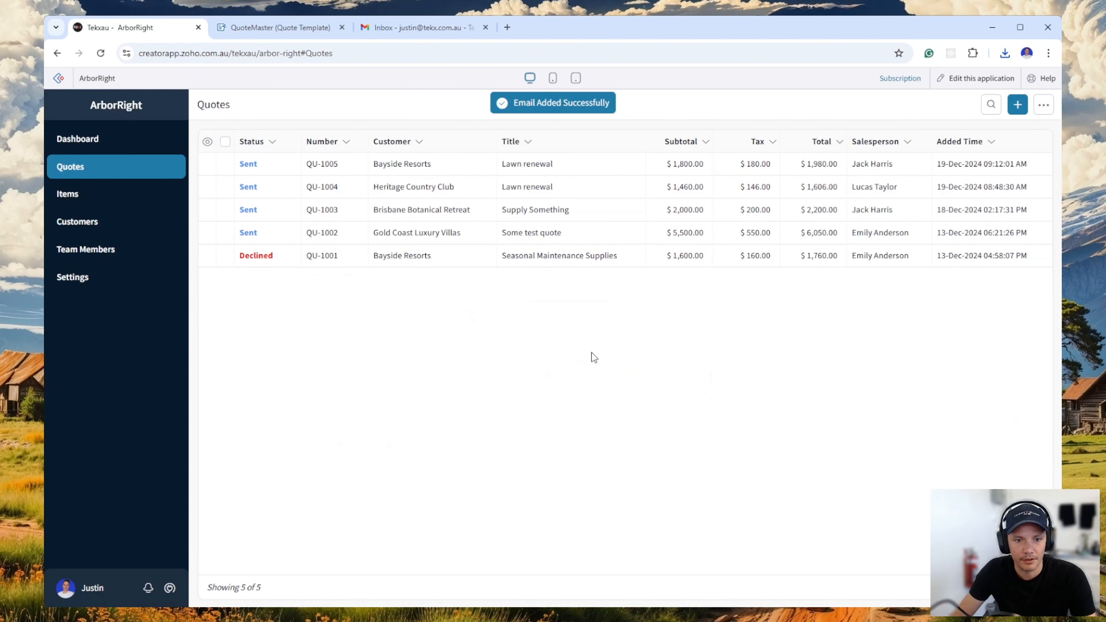
Open the emailed Bayside Resorts quote and review its status and history entries.
{"action": "left_click", "coordinate": [261, 167]}
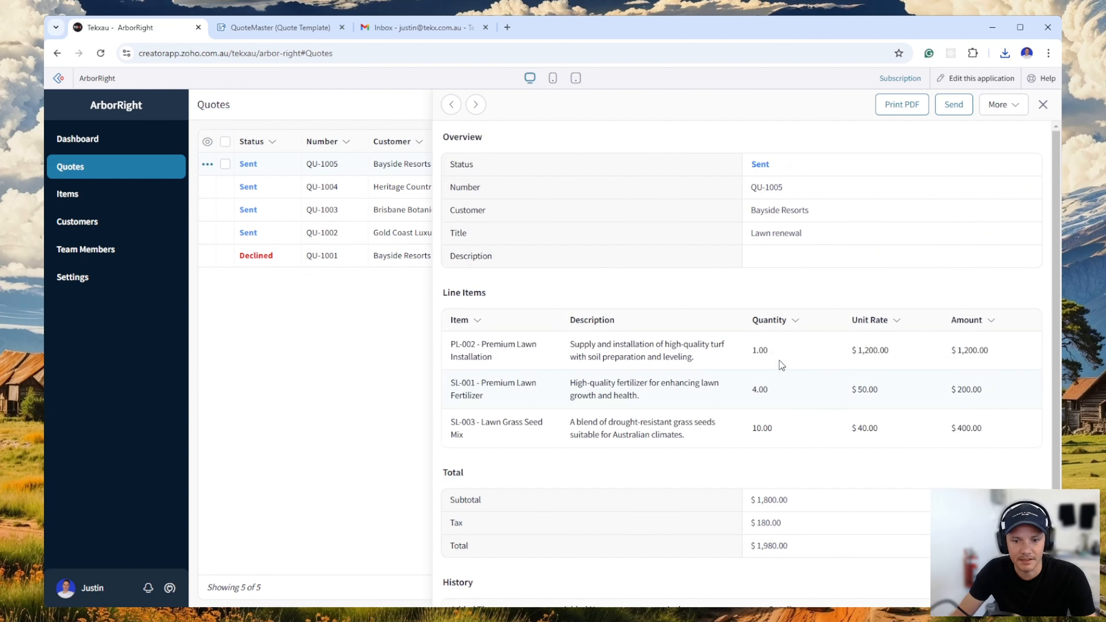
{"action": "scroll", "coordinate": [806, 379], "scroll_direction": "down", "scroll_amount": 3}
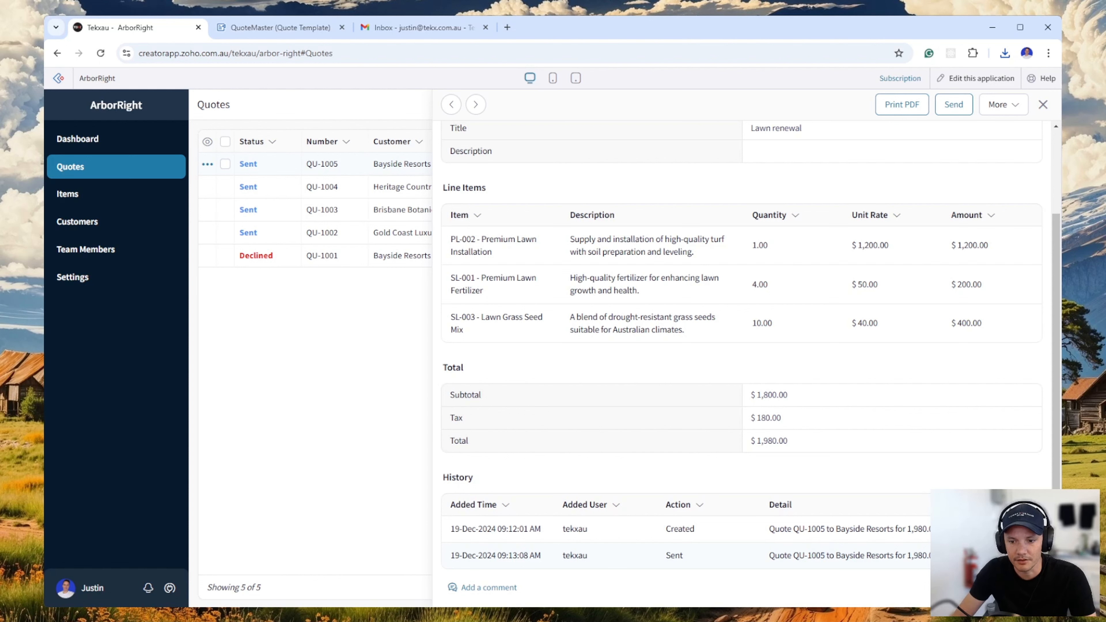
{"action": "scroll", "coordinate": [863, 558], "scroll_direction": "up", "scroll_amount": 3}
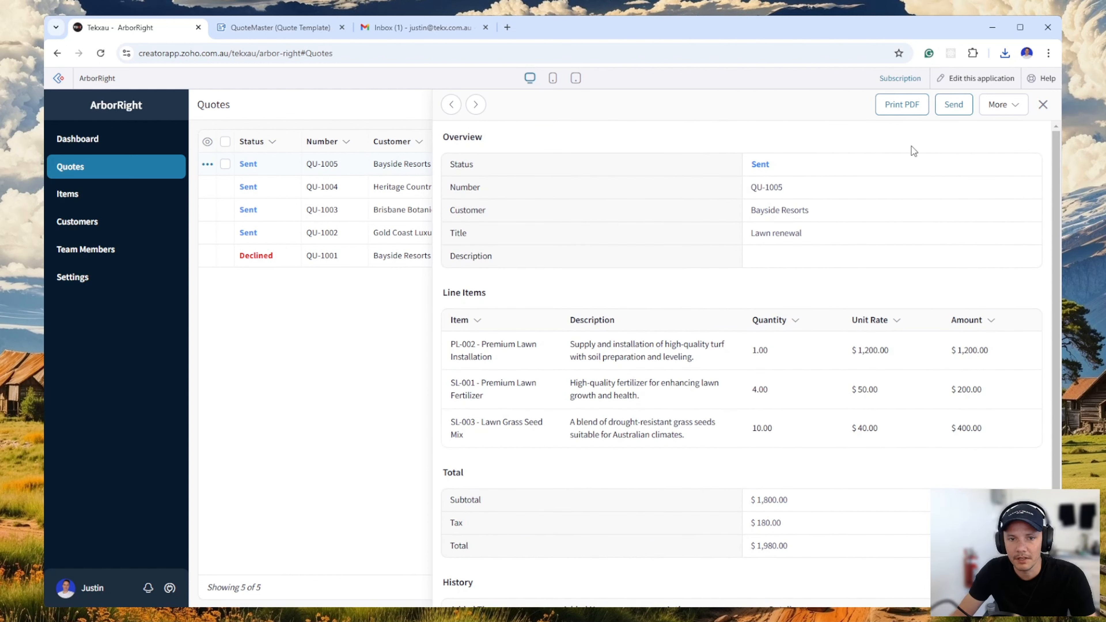
Switch to Gmail, preview the quote email's PDF attachment, and open the online quote link from the message.
{"action": "left_click", "coordinate": [411, 29]}
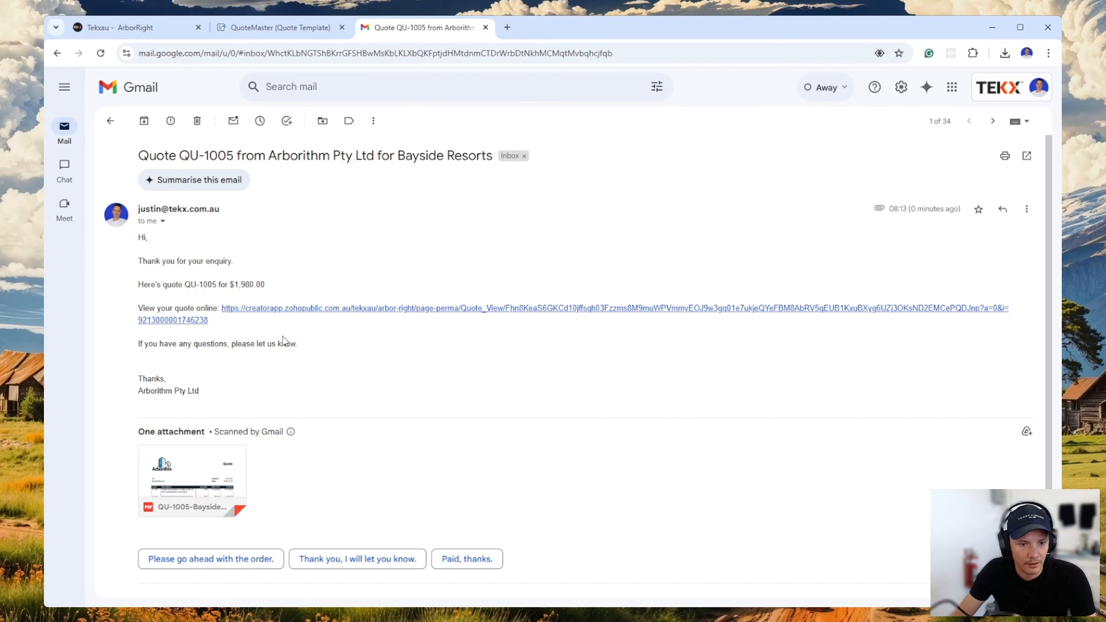
{"action": "left_click", "coordinate": [192, 471]}
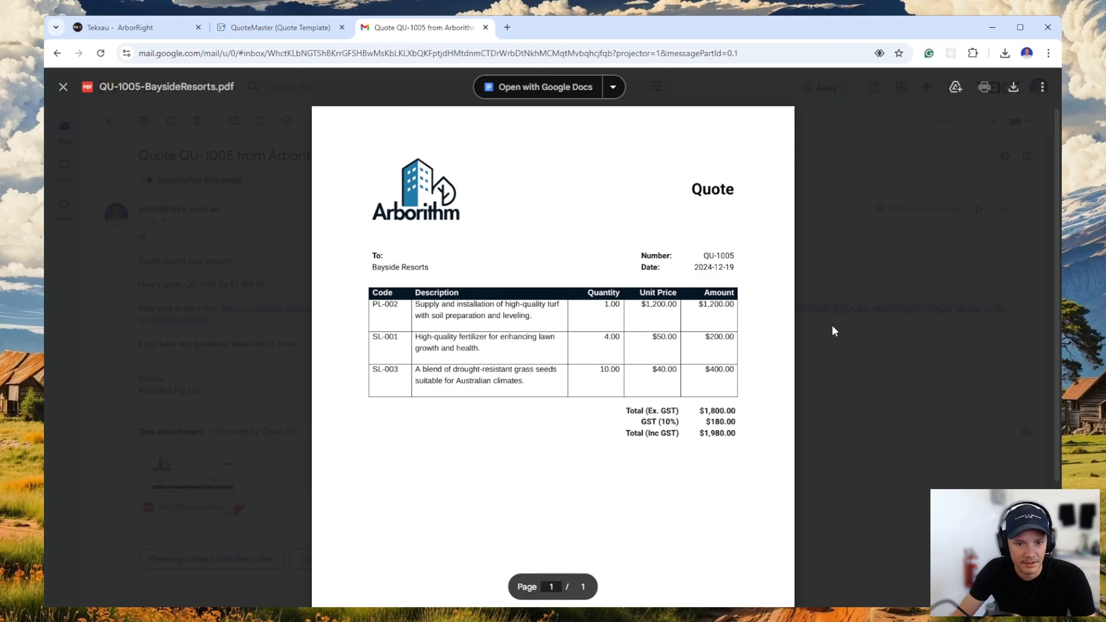
{"action": "scroll", "coordinate": [566, 370], "scroll_direction": "down", "scroll_amount": 1}
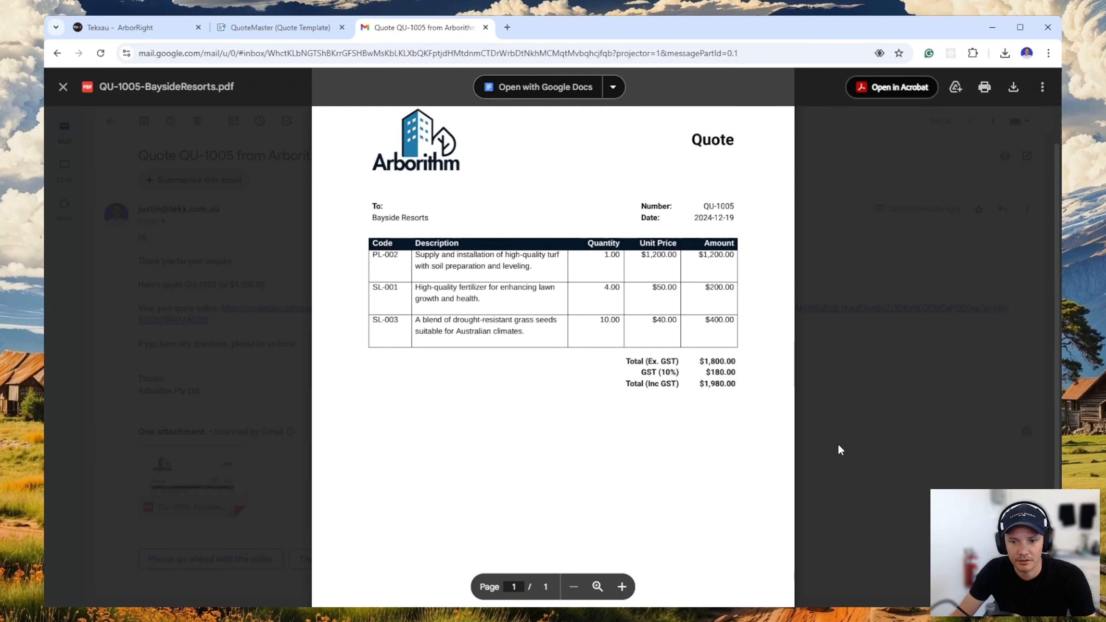
{"action": "left_click", "coordinate": [841, 450]}
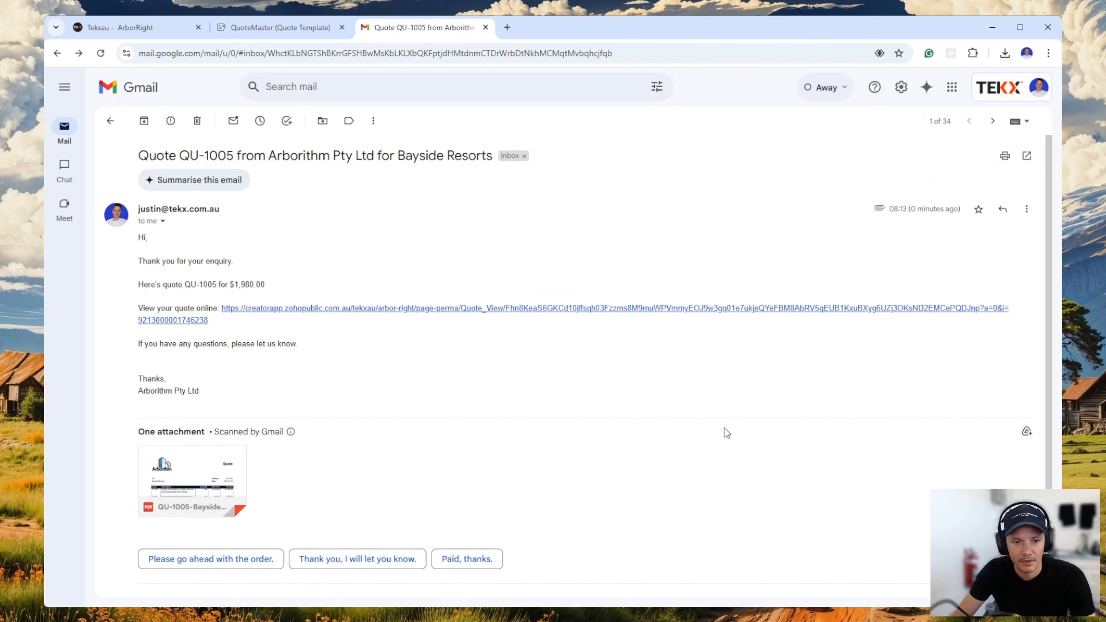
{"action": "left_click", "coordinate": [278, 310]}
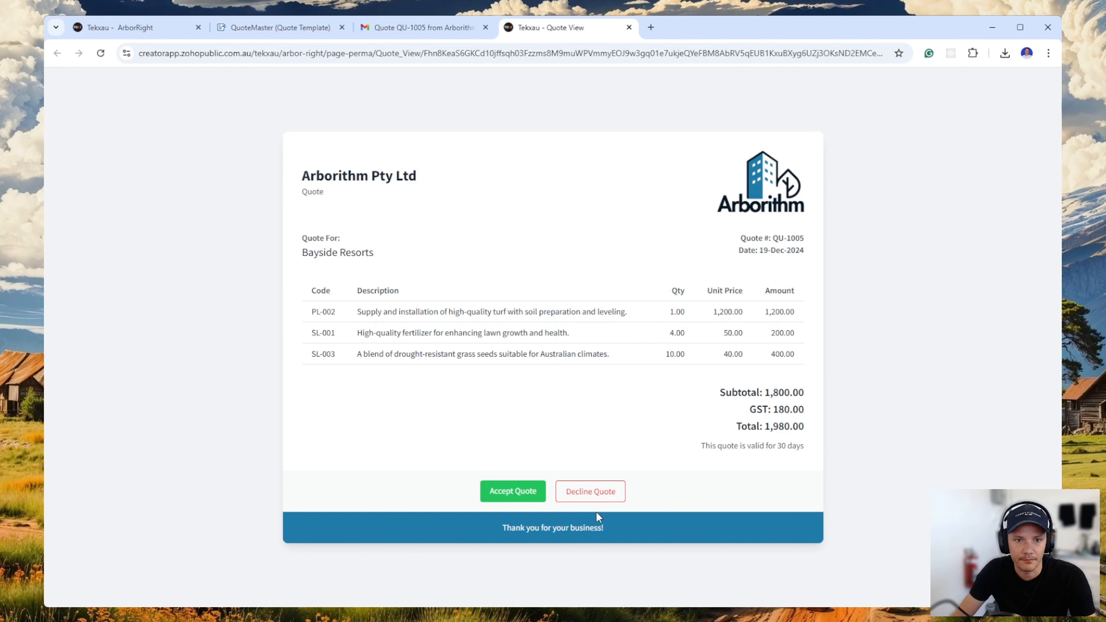
Return to ArborRight, reload the quotes list, and examine the latest history entry of the Bayside Resorts Lawn renewal quote.
{"action": "left_click", "coordinate": [139, 32]}
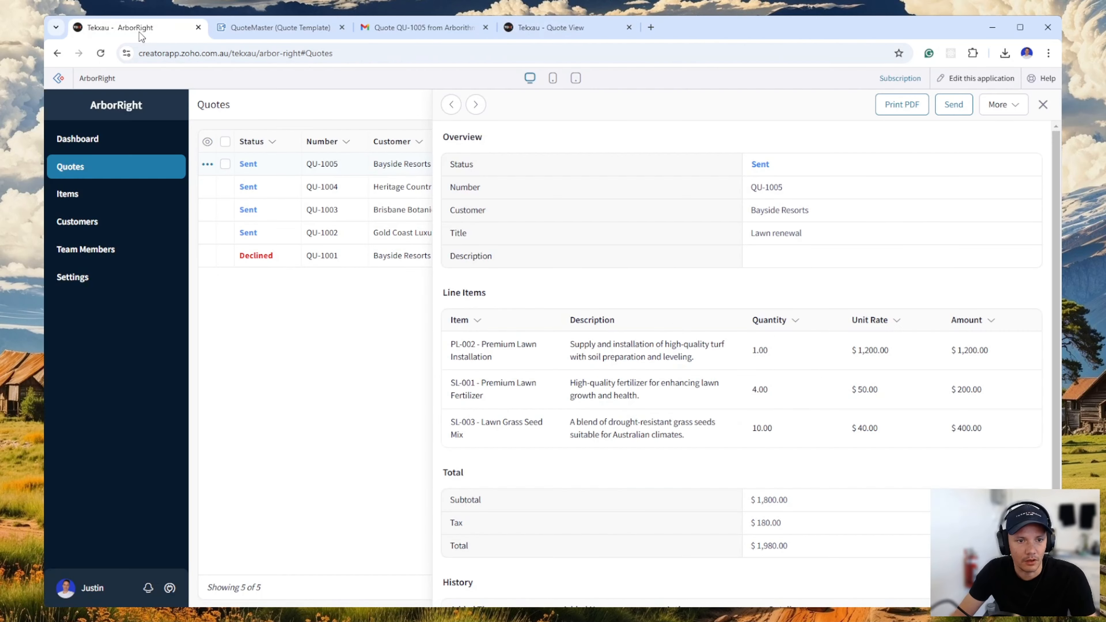
{"action": "left_click", "coordinate": [100, 53]}
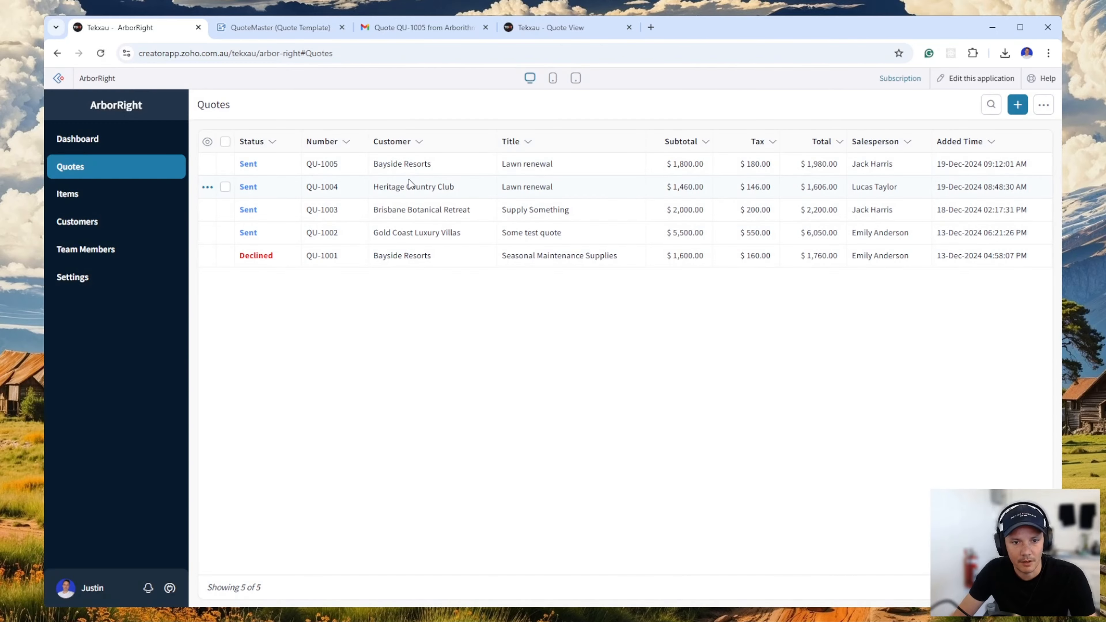
{"action": "left_click", "coordinate": [413, 166]}
{"action": "scroll", "coordinate": [843, 416], "scroll_direction": "down", "scroll_amount": 3}
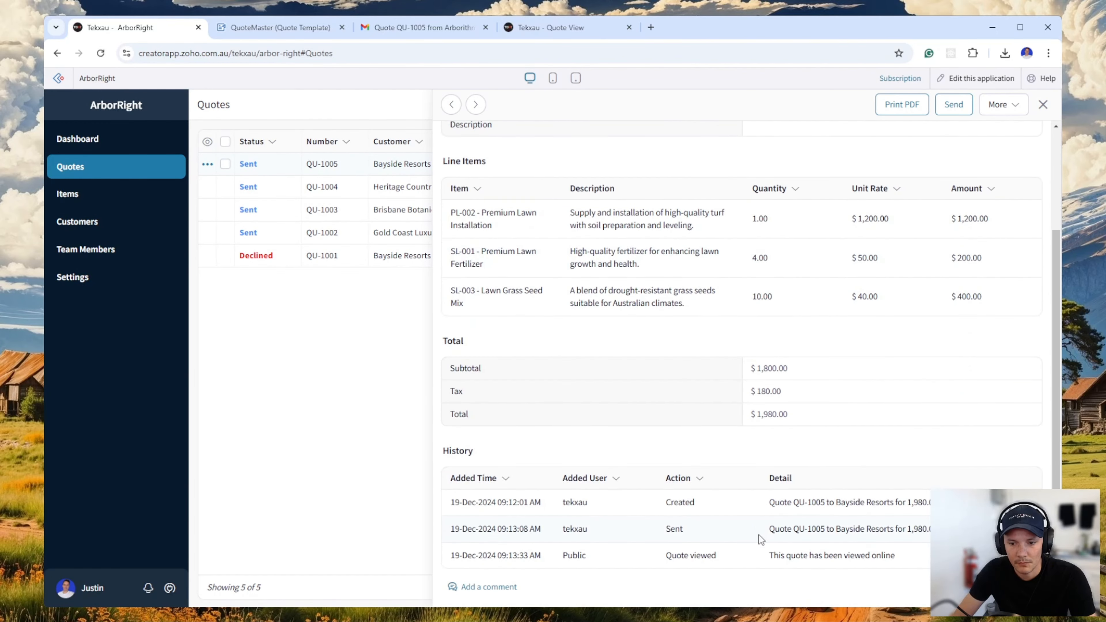
{"action": "left_click_drag", "start_coordinate": [448, 556], "coordinate": [917, 556]}
{"action": "left_click", "coordinate": [910, 578]}
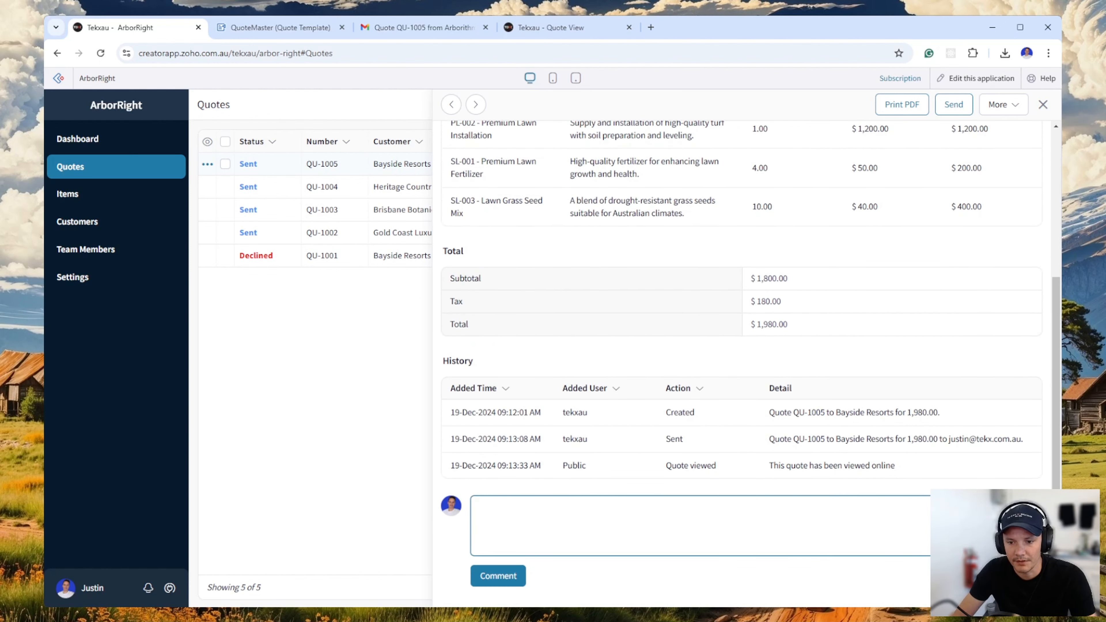
{"action": "scroll", "coordinate": [813, 501], "scroll_direction": "up", "scroll_amount": 4}
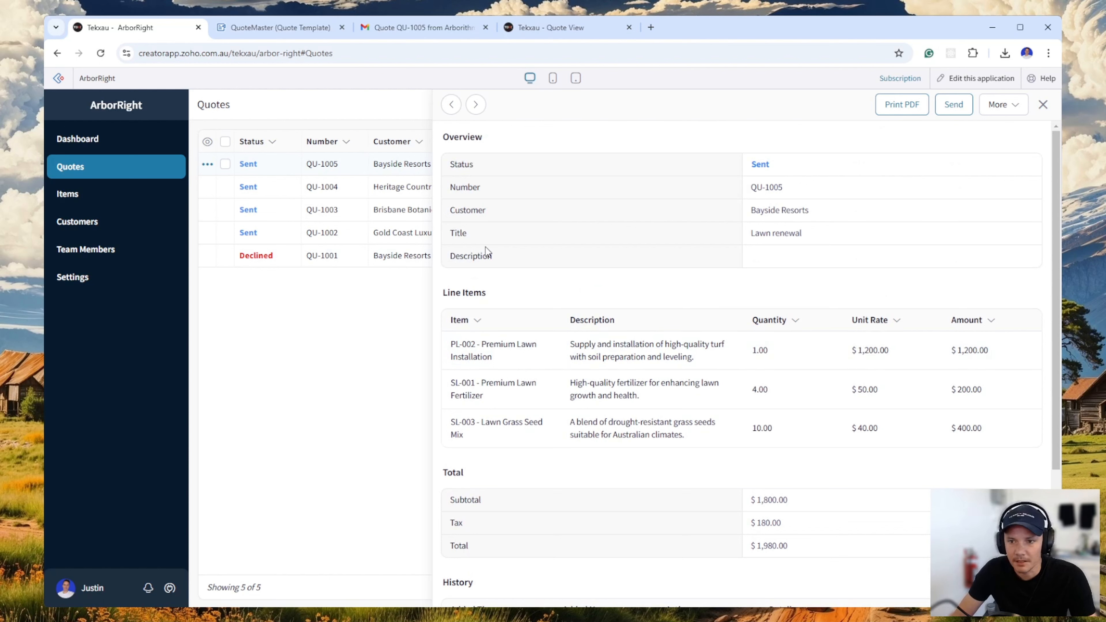
Mark the Bayside Resorts Lawn renewal quote as declined, giving "Too expensive" as the reason.
{"action": "left_click", "coordinate": [1007, 110]}
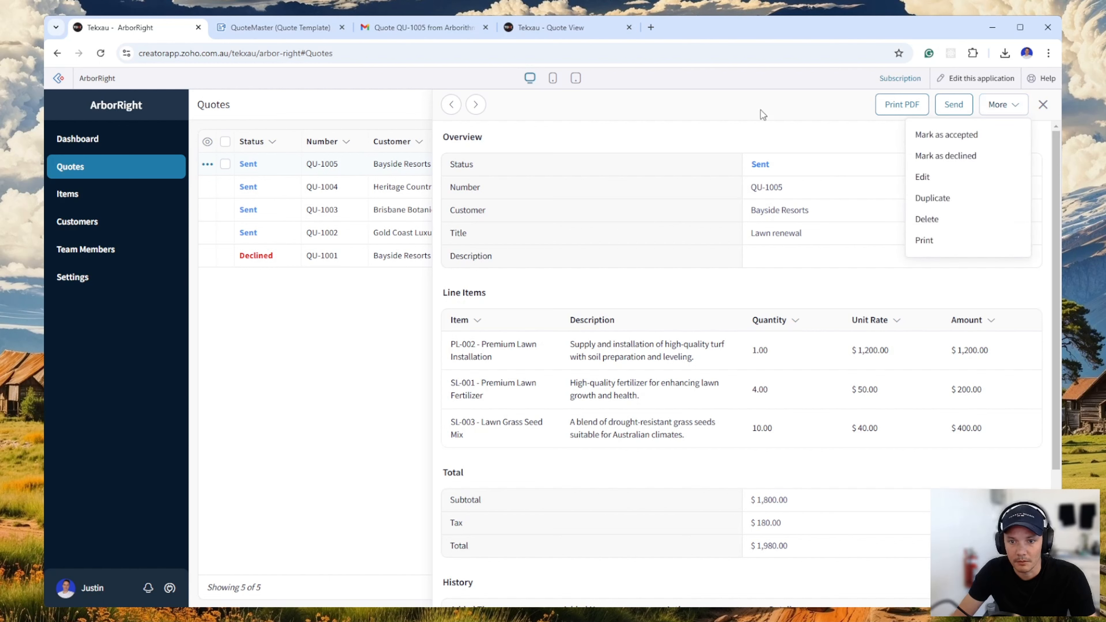
{"action": "left_click", "coordinate": [732, 111]}
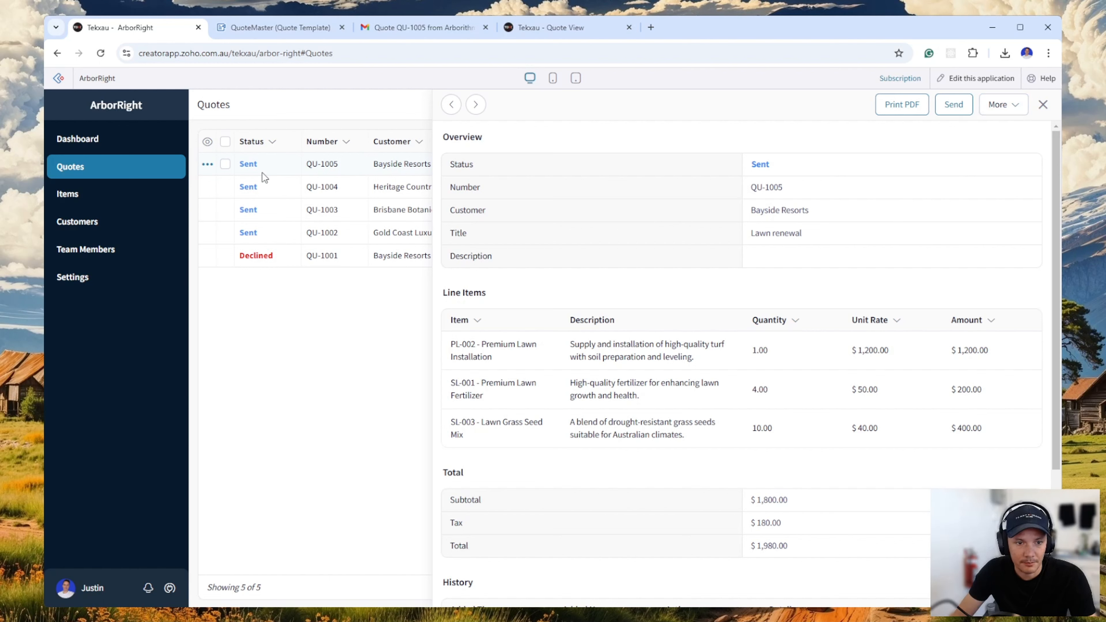
{"action": "left_click", "coordinate": [1002, 105]}
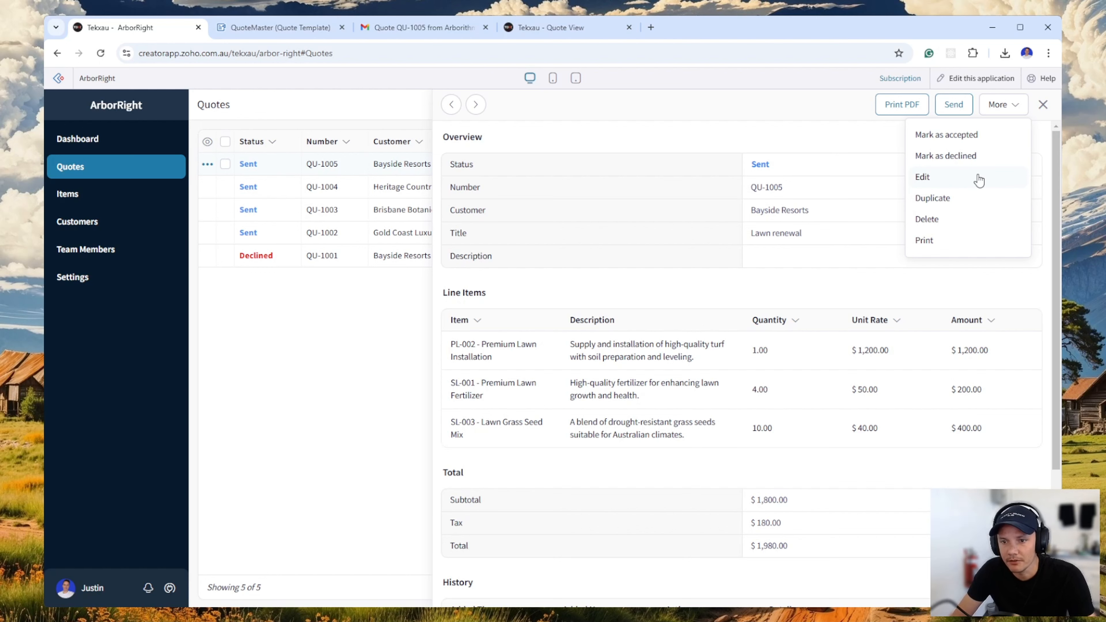
{"action": "left_click", "coordinate": [972, 165]}
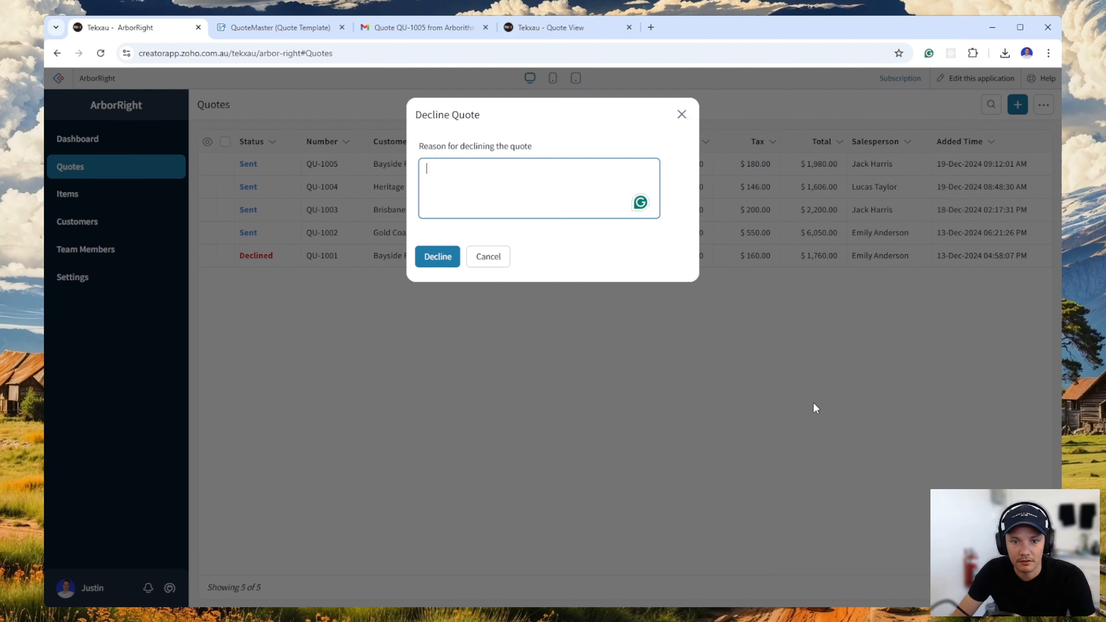
{"action": "type", "text": "T"}
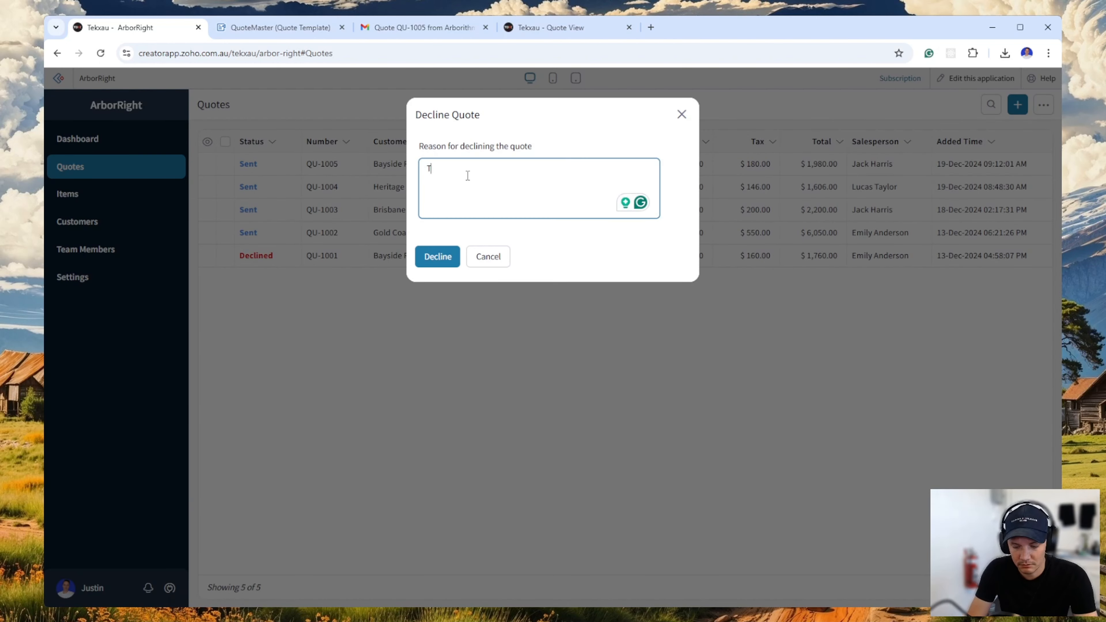
{"action": "type", "text": "oo expensive"}
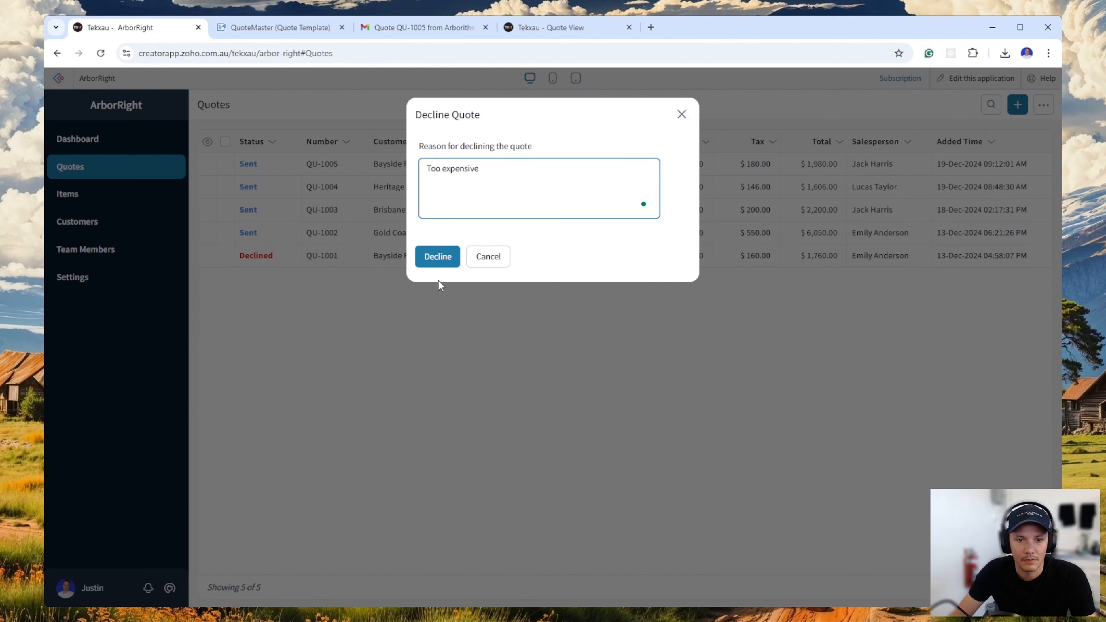
{"action": "left_click", "coordinate": [439, 264]}
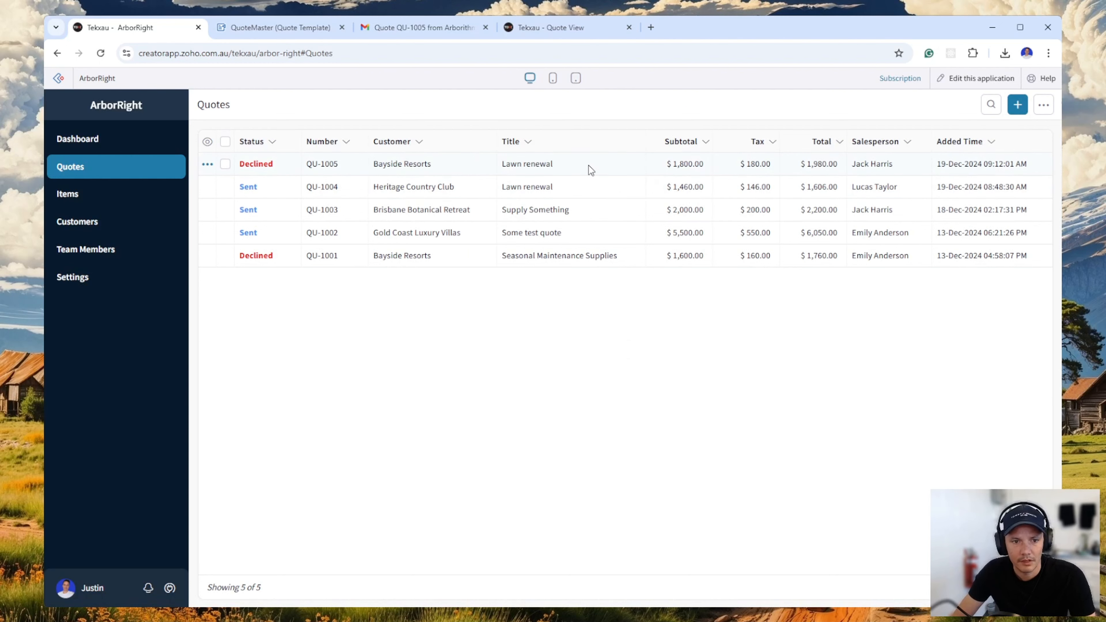
Mark the Heritage Country Club Lawn renewal quote as accepted.
{"action": "left_click", "coordinate": [580, 189]}
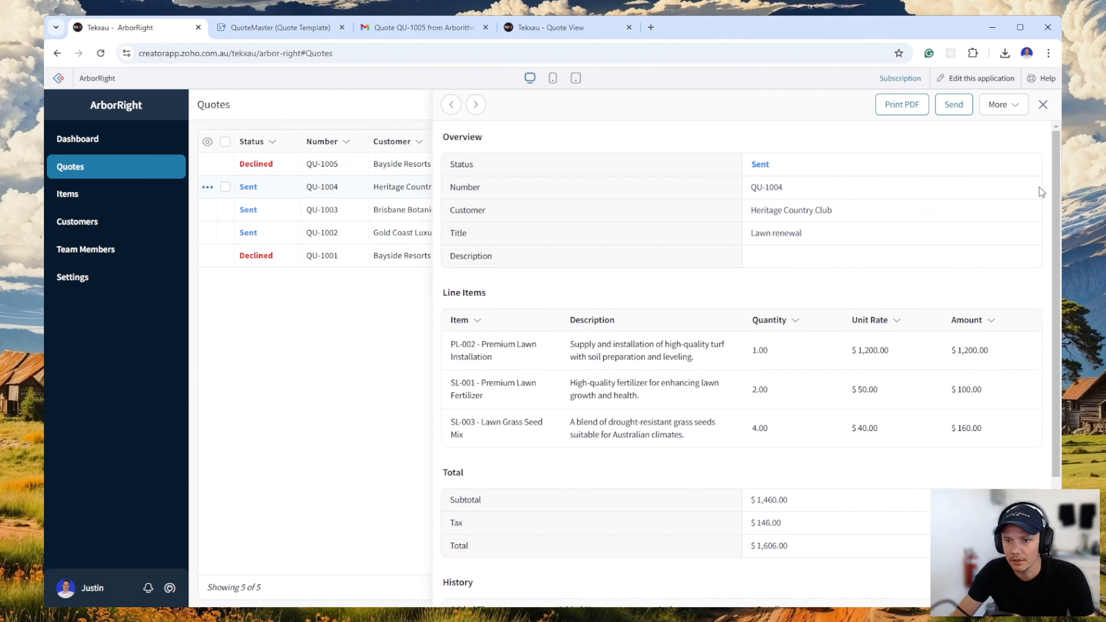
{"action": "left_click", "coordinate": [1002, 105]}
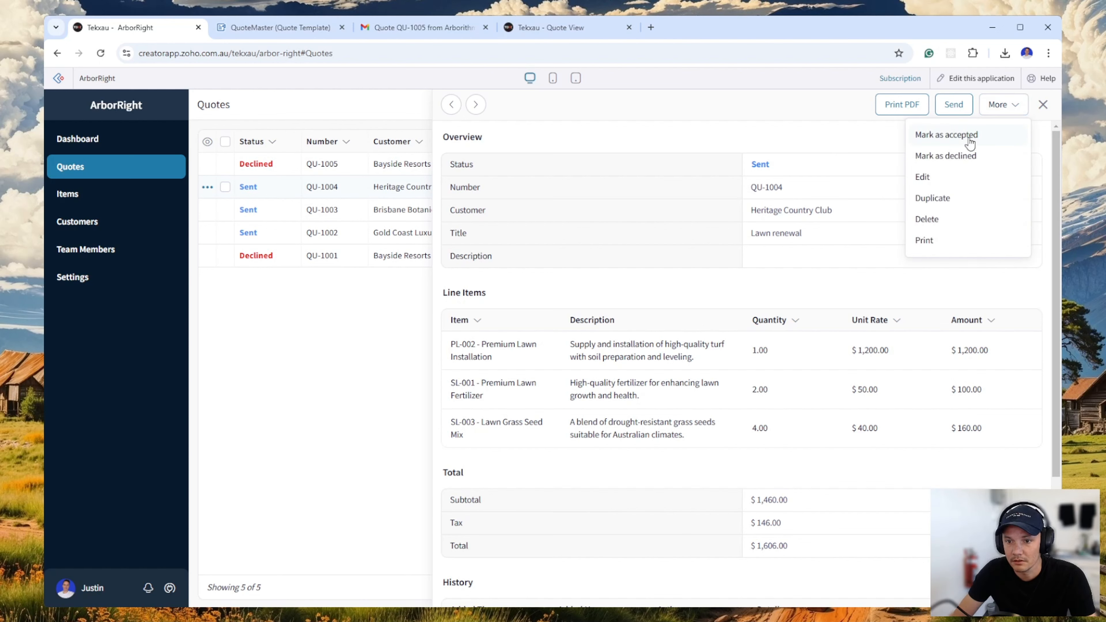
{"action": "left_click", "coordinate": [969, 136]}
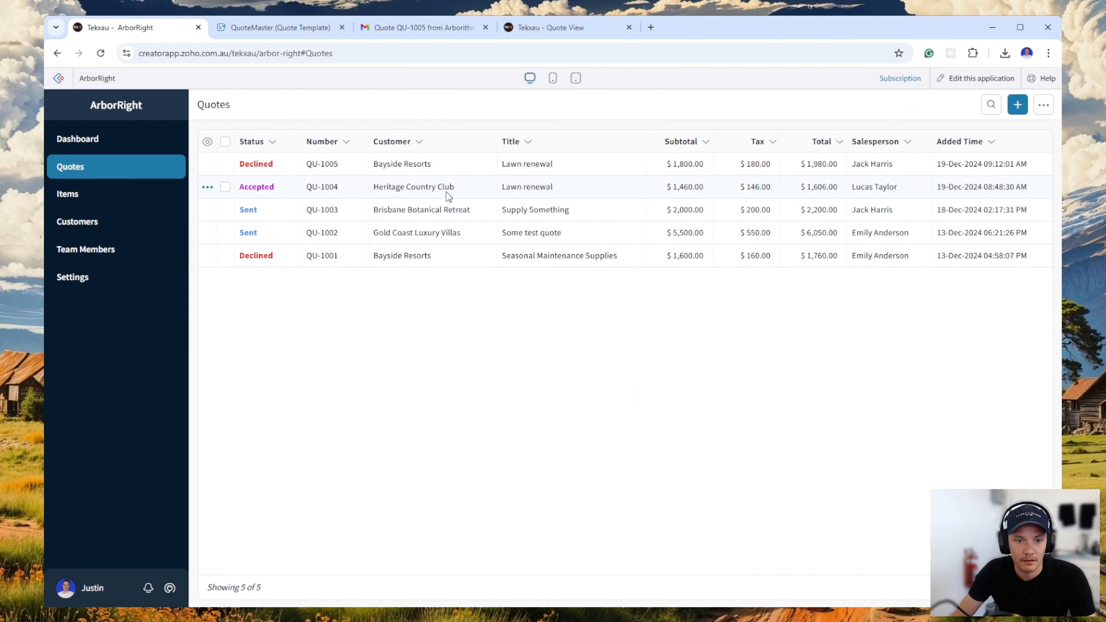
Reopen the accepted Heritage Country Club quote, review its additional actions, and close its details.
{"action": "left_click", "coordinate": [446, 192]}
{"action": "left_click", "coordinate": [1004, 107]}
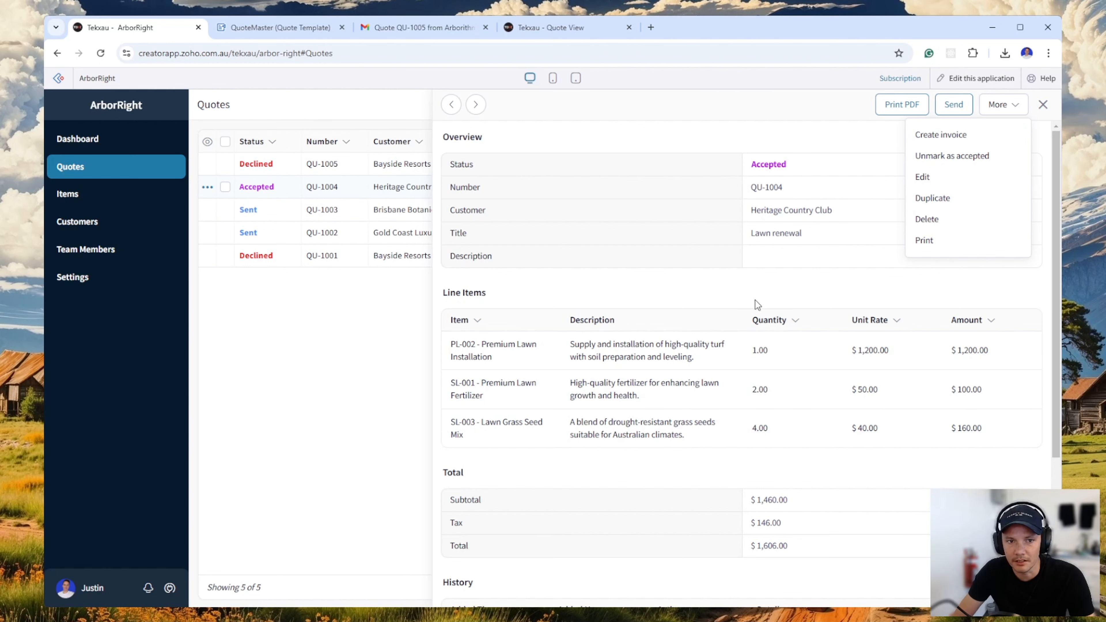
{"action": "left_click", "coordinate": [323, 371]}
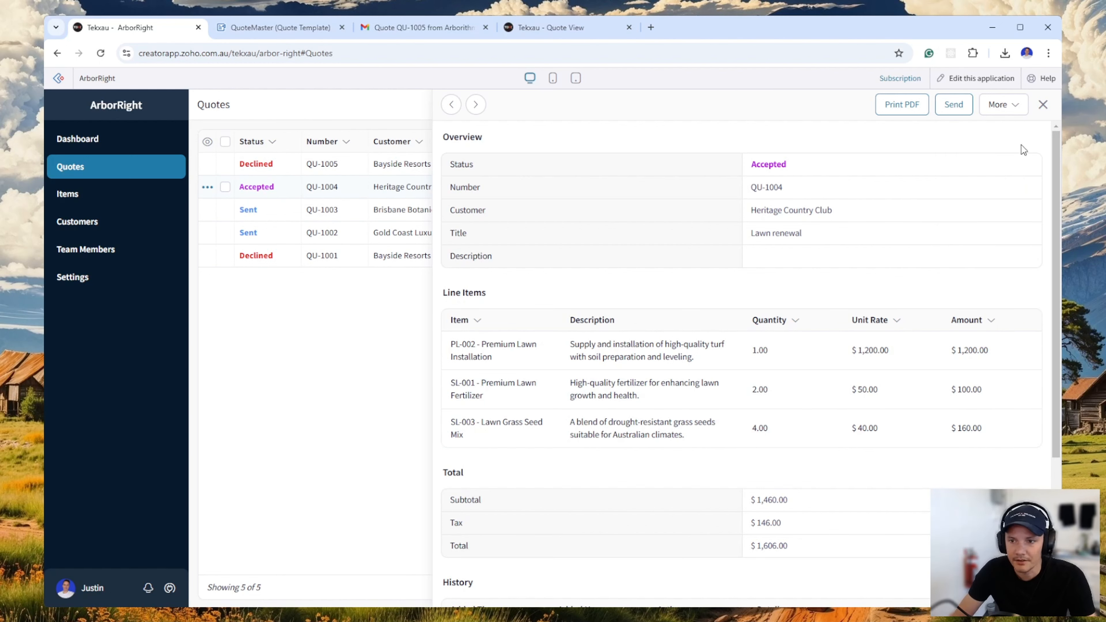
{"action": "left_click", "coordinate": [1043, 104]}
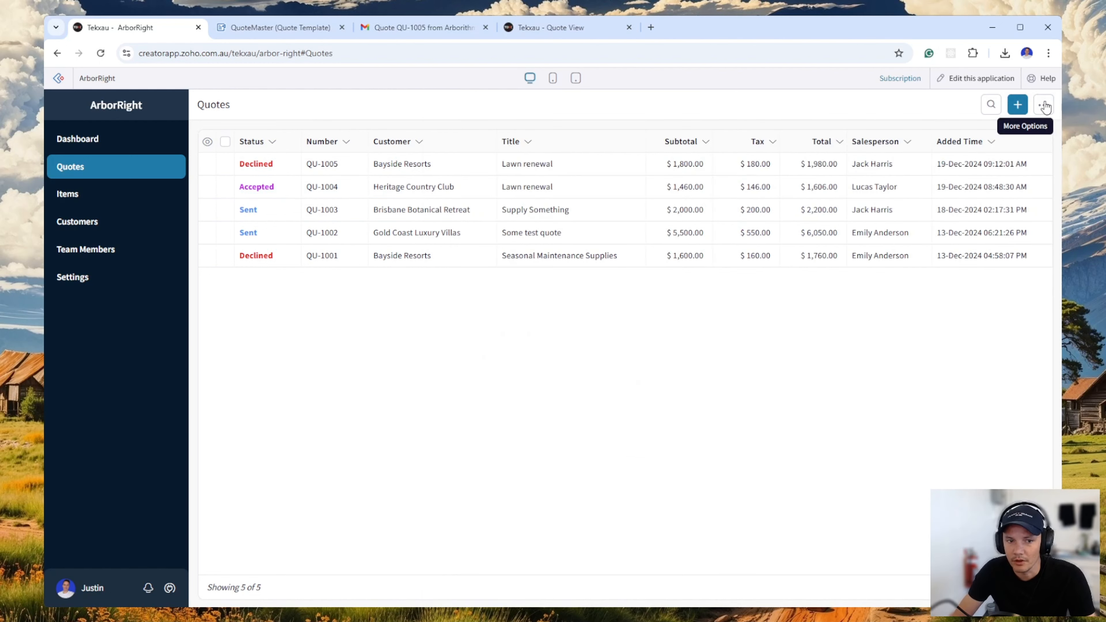
Open the organisation settings and examine the Quote Template ID under Integration.
{"action": "left_click", "coordinate": [100, 287]}
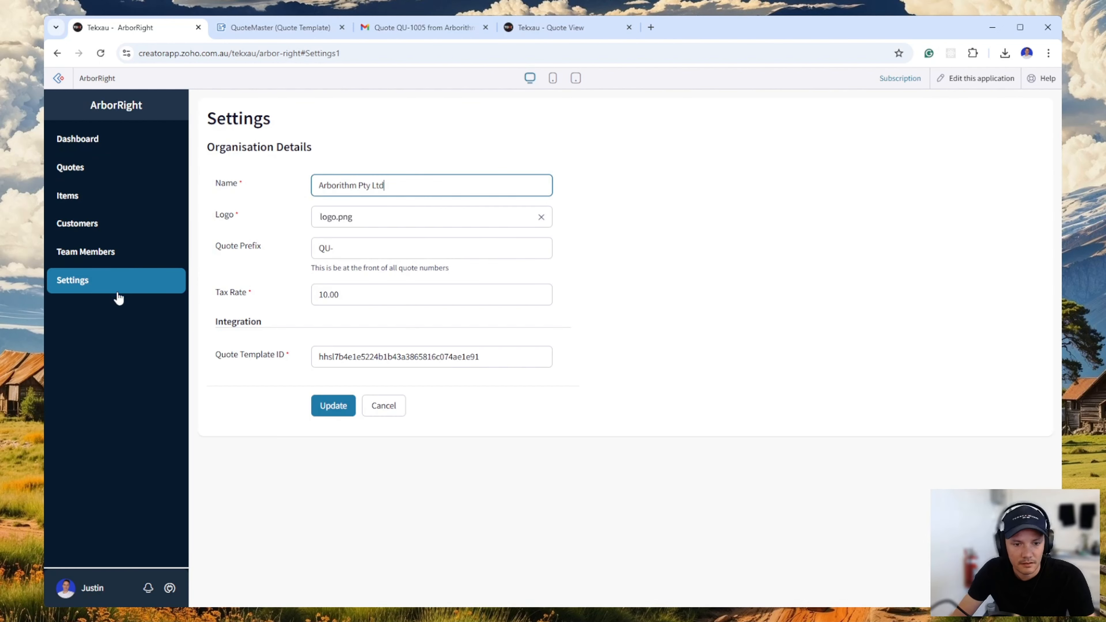
{"action": "left_click_drag", "start_coordinate": [216, 355], "coordinate": [272, 358]}
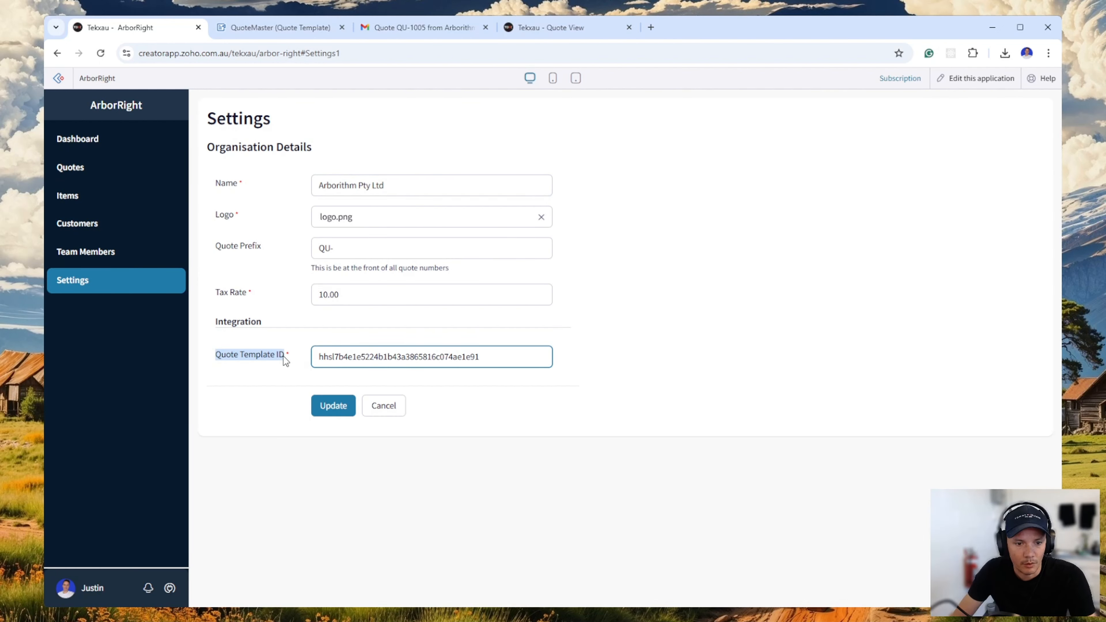
{"action": "left_click", "coordinate": [515, 362]}
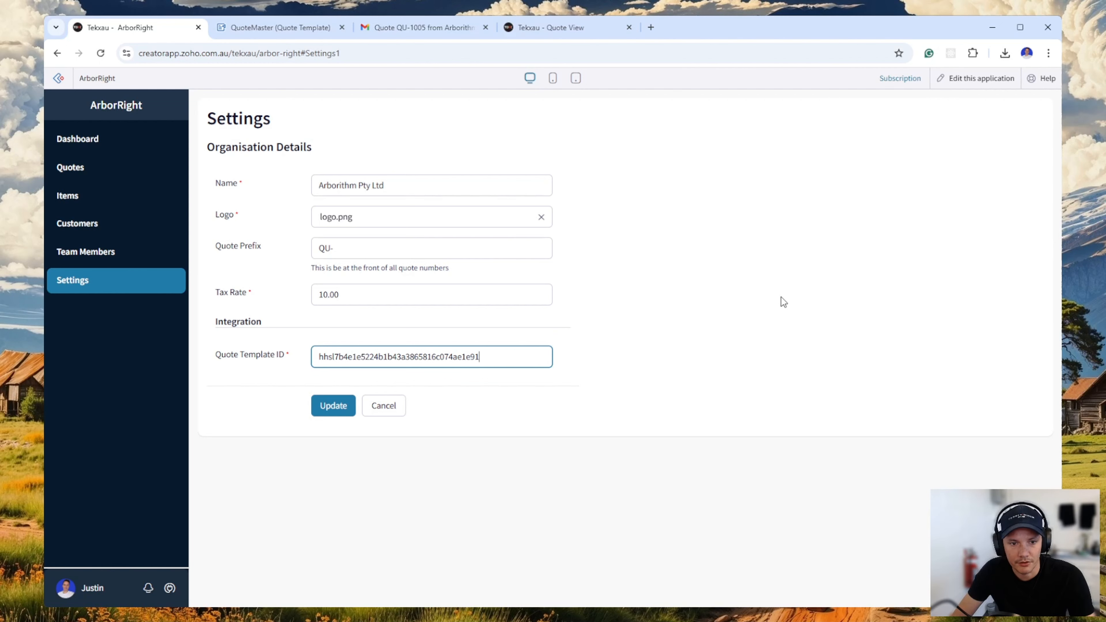
Switch to Zoho Writer and look over the QuoteMaster template's merge fields and page layout down to the footer.
{"action": "left_click", "coordinate": [262, 35]}
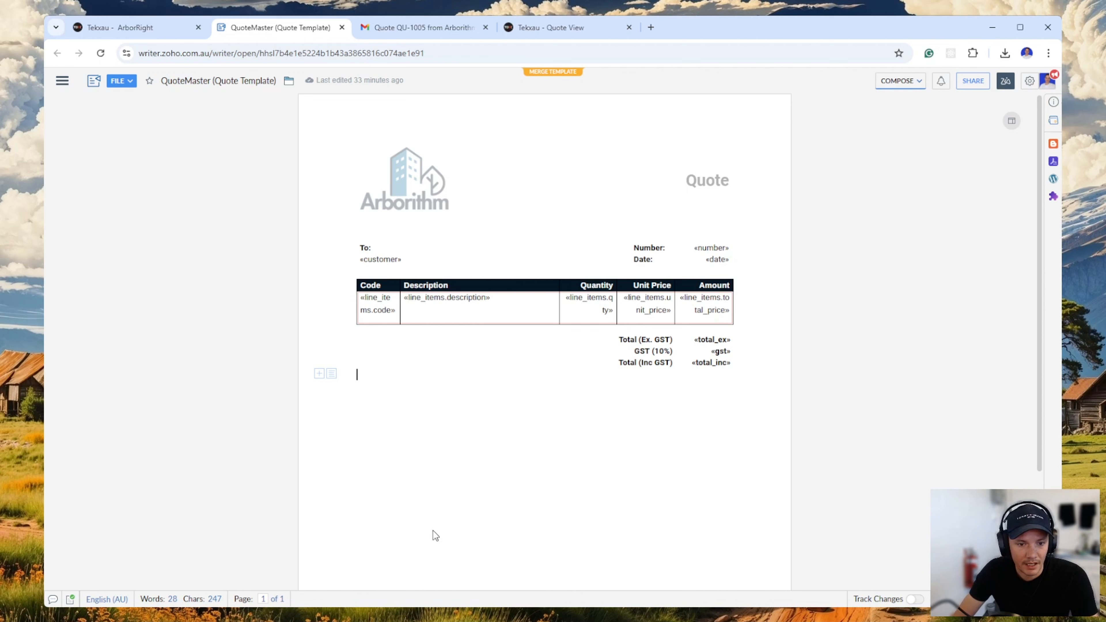
{"action": "scroll", "coordinate": [588, 523], "scroll_direction": "down", "scroll_amount": 3}
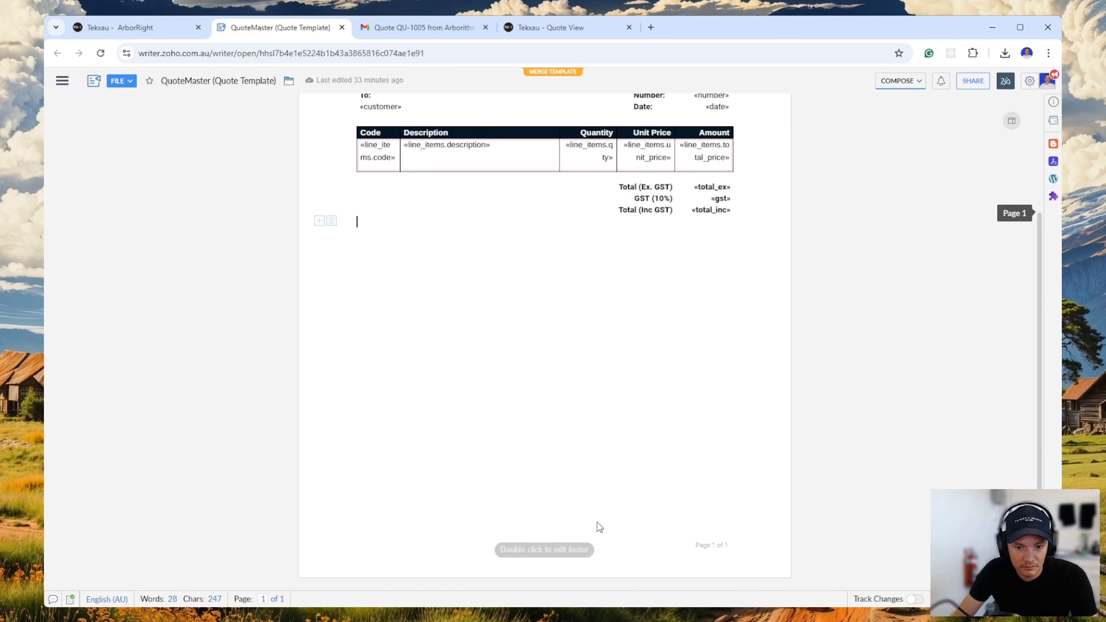
{"action": "scroll", "coordinate": [600, 527], "scroll_direction": "up", "scroll_amount": 3}
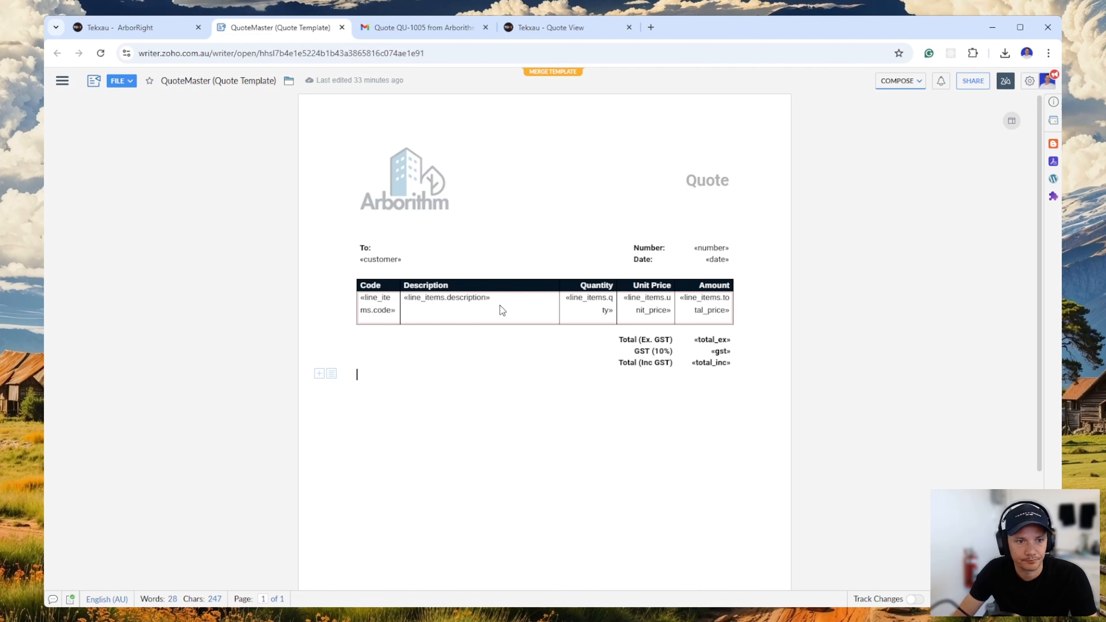
Return to ArborRight, check the dashboard's monthly quote figures, and reopen the quotes list.
{"action": "left_click", "coordinate": [164, 29]}
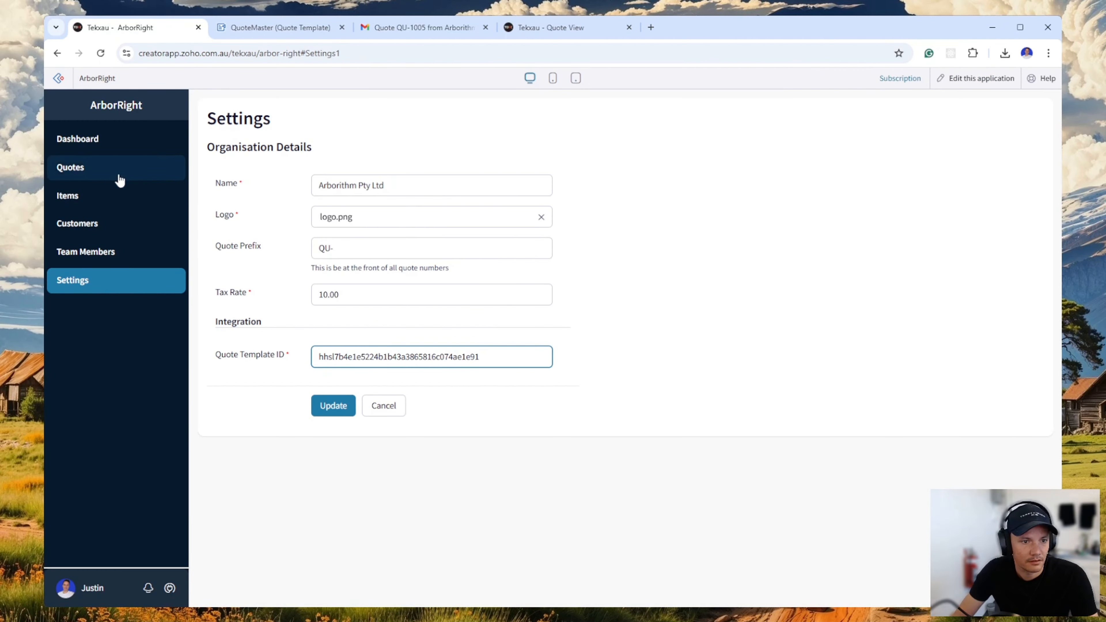
{"action": "left_click", "coordinate": [117, 144]}
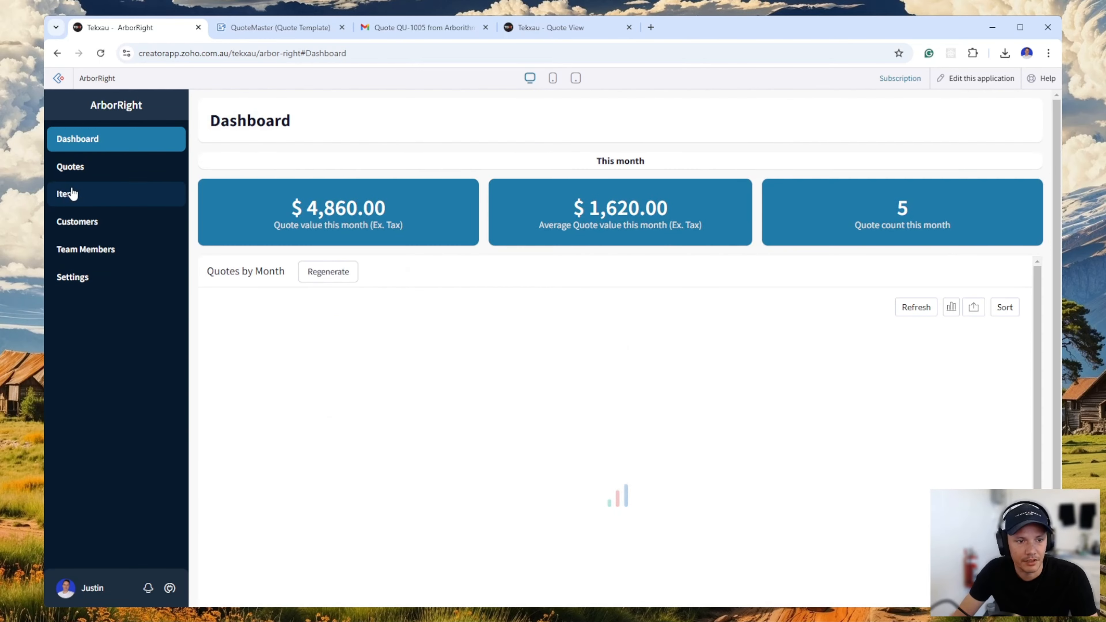
{"action": "left_click", "coordinate": [94, 170]}
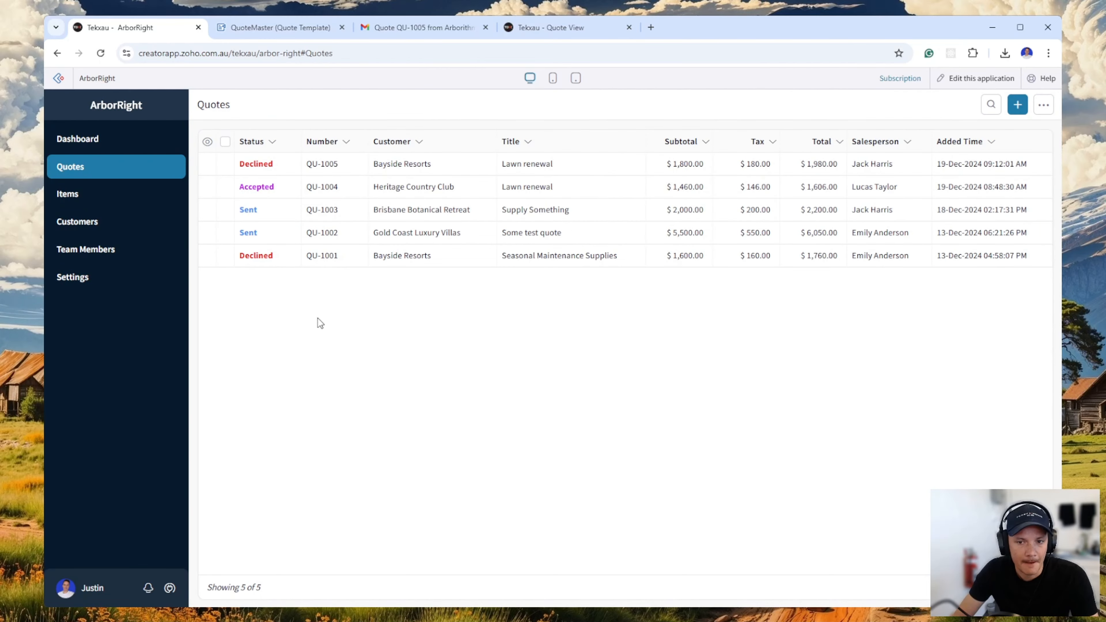